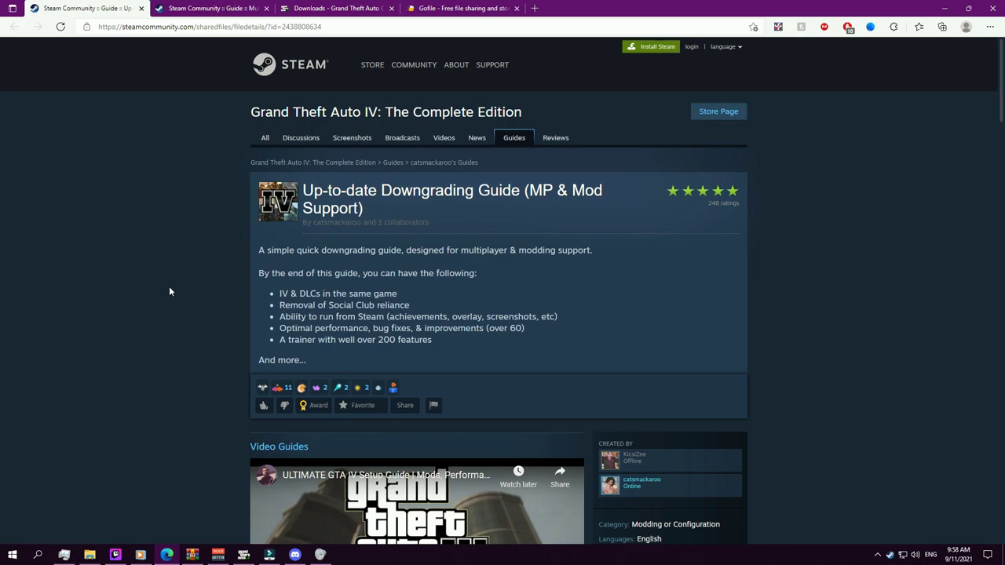
Look over the open Steam guides, the GTA Connected downloads page and the Gofile page, returning to the Up-to-date Downgrading Guide.
{"action": "scroll", "coordinate": [170, 288], "scroll_direction": "down", "scroll_amount": 5}
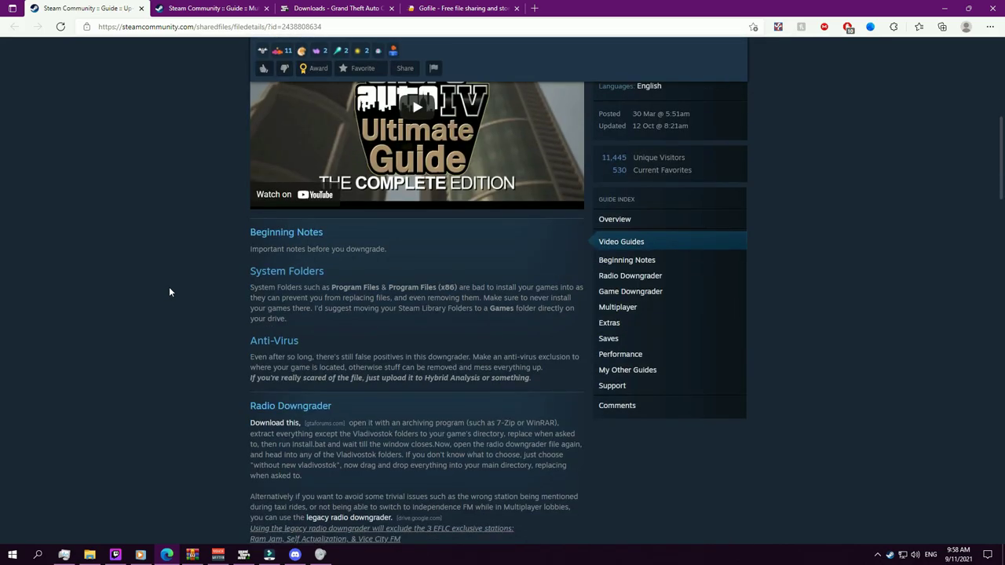
{"action": "scroll", "coordinate": [169, 286], "scroll_direction": "up", "scroll_amount": 5}
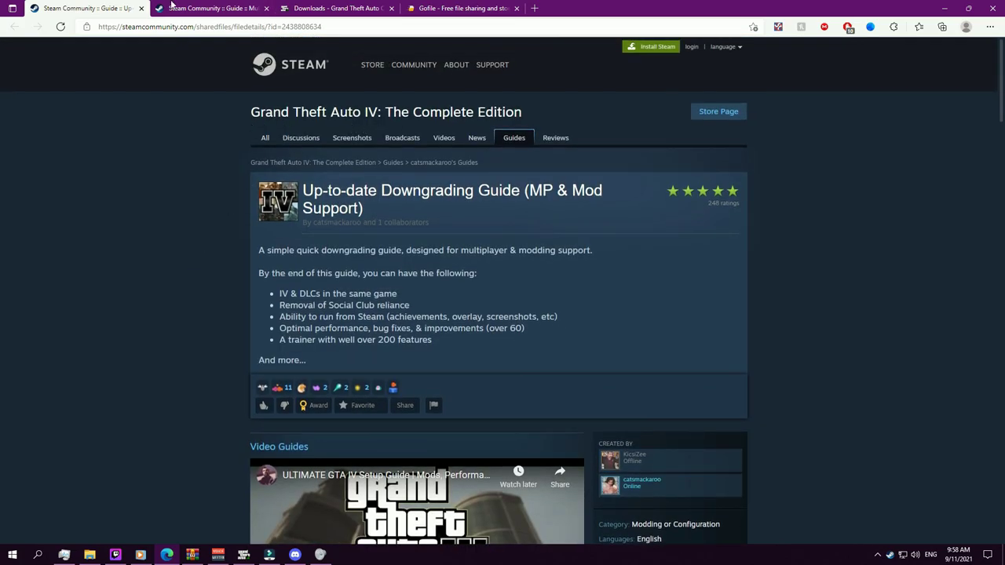
{"action": "left_click", "coordinate": [198, 7]}
{"action": "left_click", "coordinate": [96, 7]}
{"action": "left_click", "coordinate": [379, 6]}
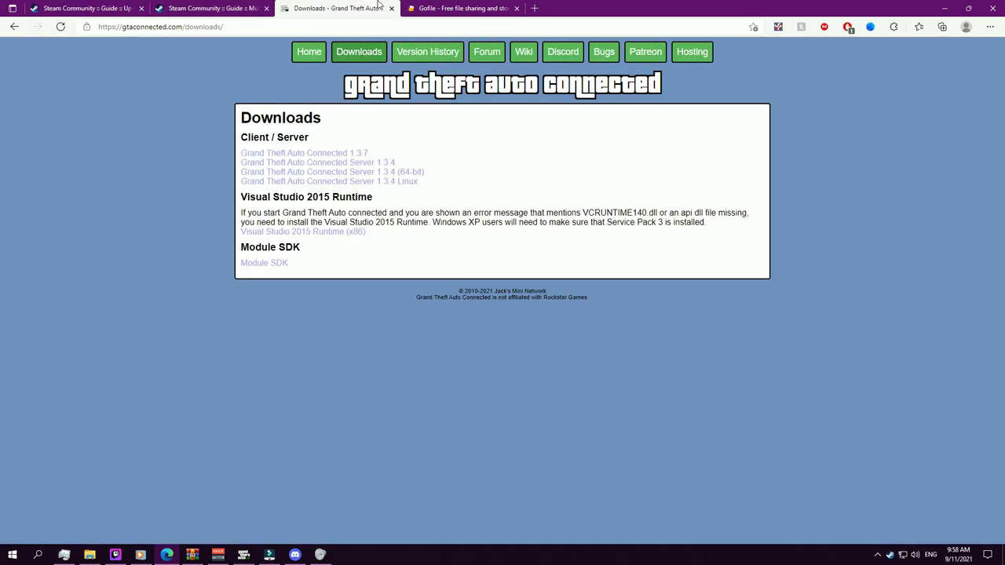
{"action": "left_click", "coordinate": [463, 7]}
{"action": "left_click", "coordinate": [83, 7]}
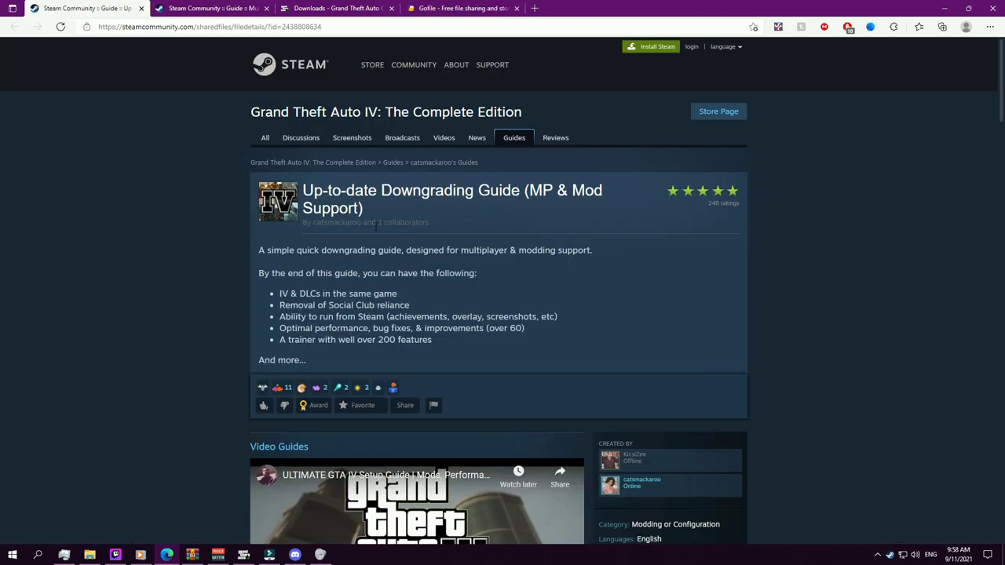
Read the downgrading guide from Beginning Notes through the Radio Downgrader and Game Downgrader sections.
{"action": "scroll", "coordinate": [230, 275], "scroll_direction": "down", "scroll_amount": 2}
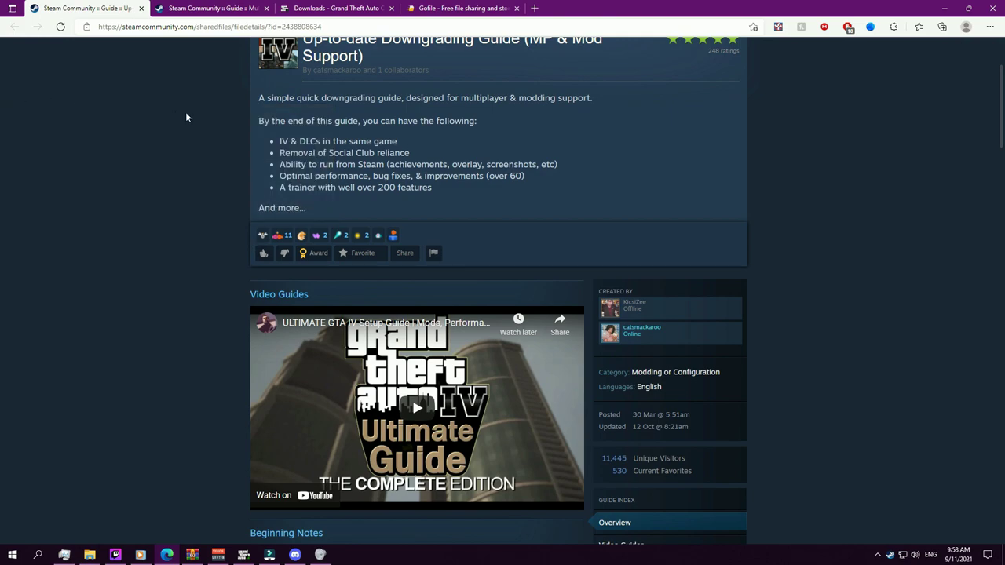
{"action": "scroll", "coordinate": [188, 115], "scroll_direction": "up", "scroll_amount": 2}
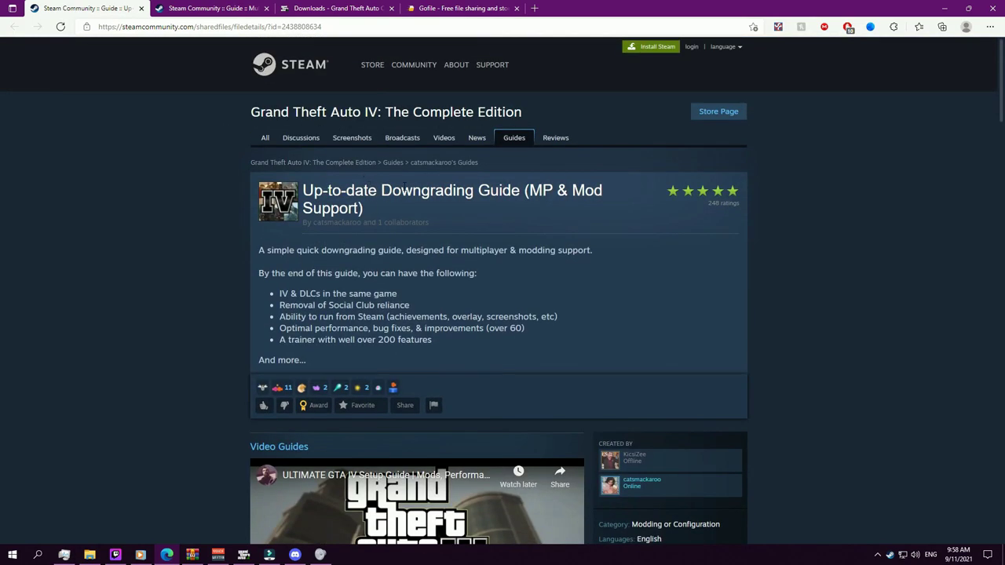
{"action": "scroll", "coordinate": [228, 259], "scroll_direction": "down", "scroll_amount": 7}
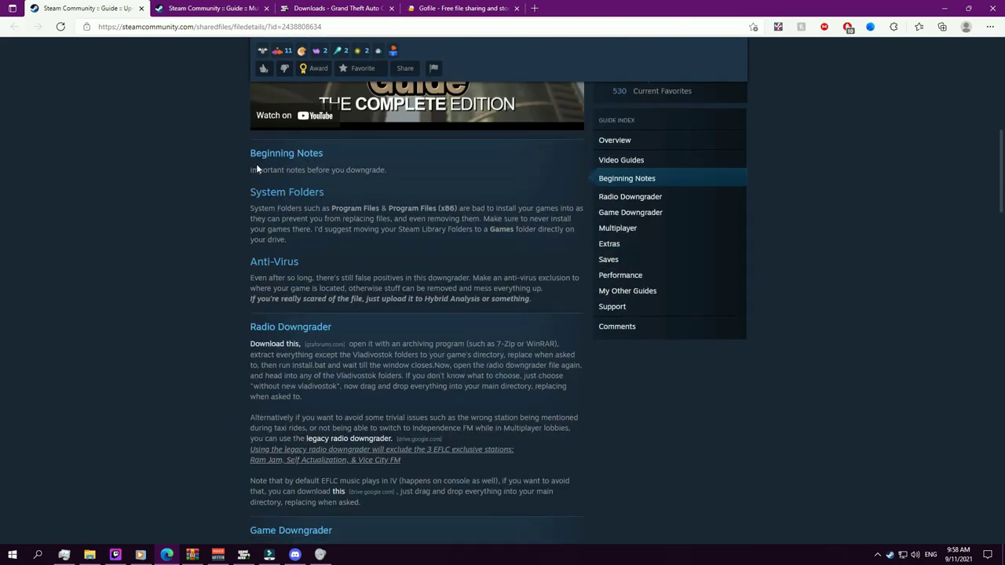
{"action": "scroll", "coordinate": [256, 163], "scroll_direction": "down", "scroll_amount": 2}
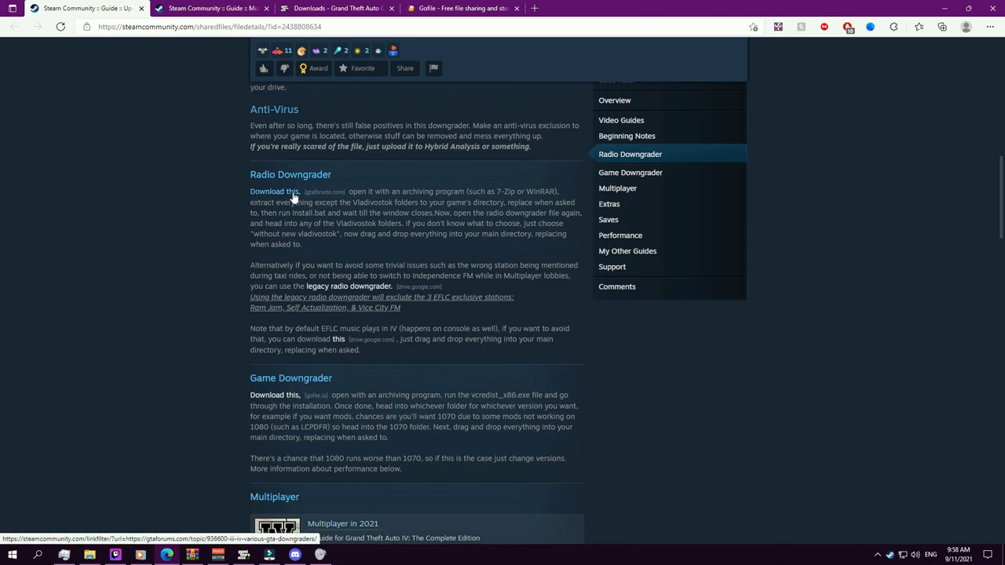
{"action": "scroll", "coordinate": [165, 326], "scroll_direction": "down", "scroll_amount": 2}
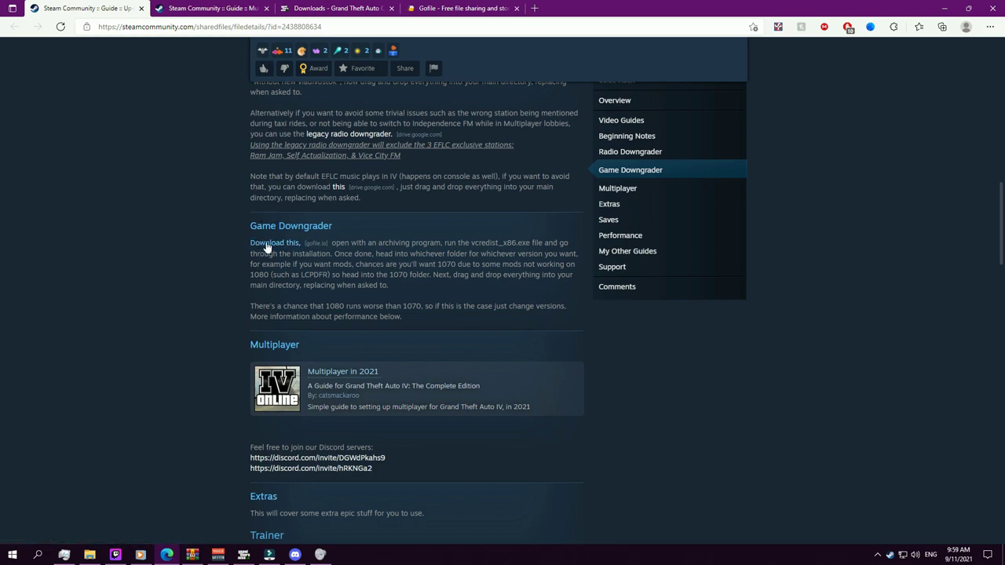
Show the Gofile downgrader page, switch to WinRAR and select all files inside the archive's 1070 folder.
{"action": "left_click", "coordinate": [463, 8]}
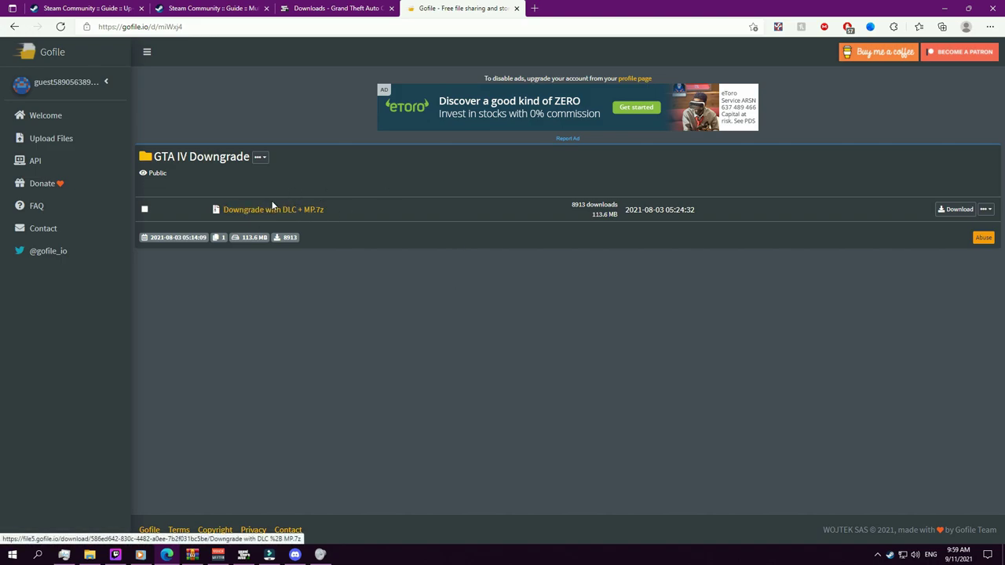
{"action": "left_click", "coordinate": [193, 556]}
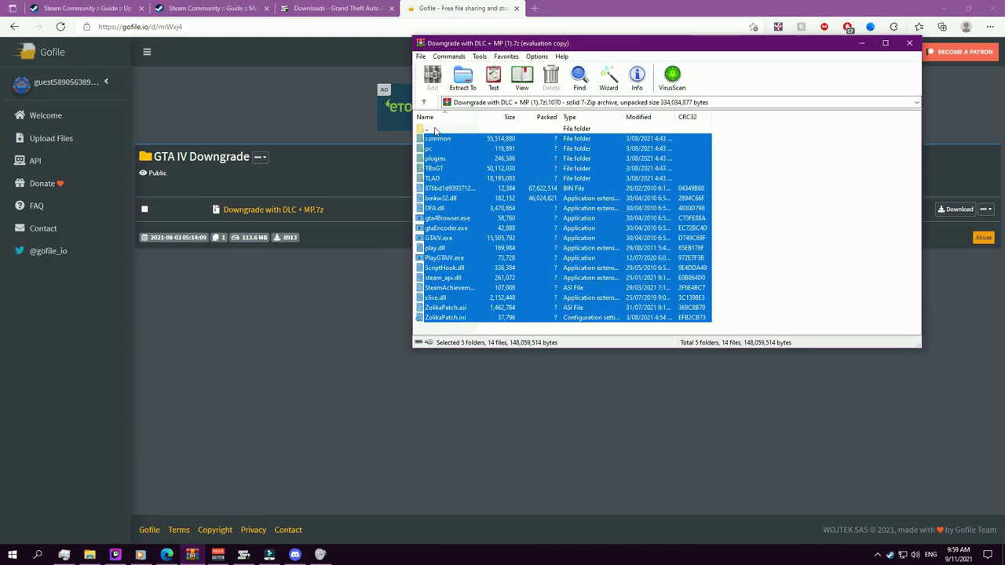
{"action": "double_click", "coordinate": [436, 131]}
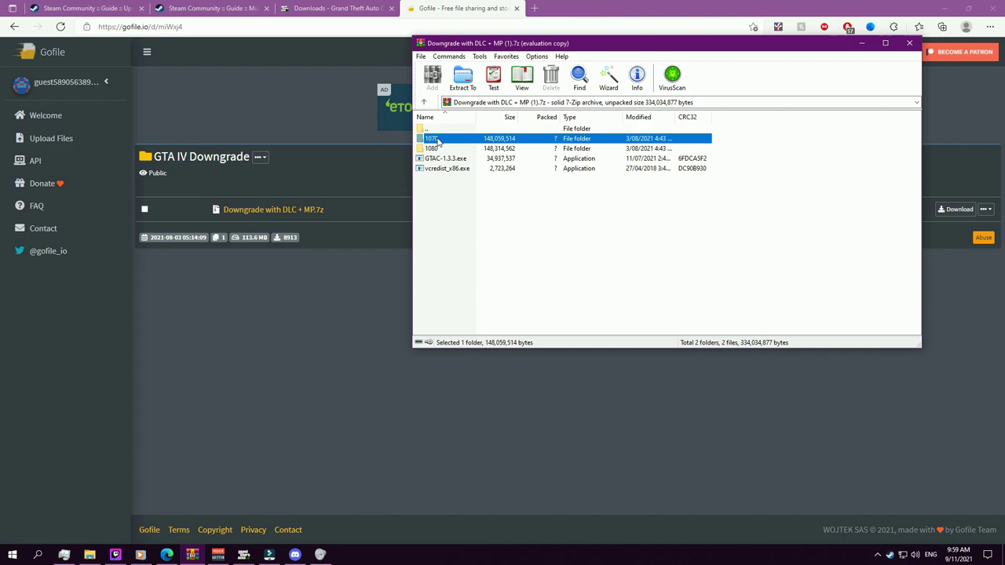
{"action": "double_click", "coordinate": [433, 139]}
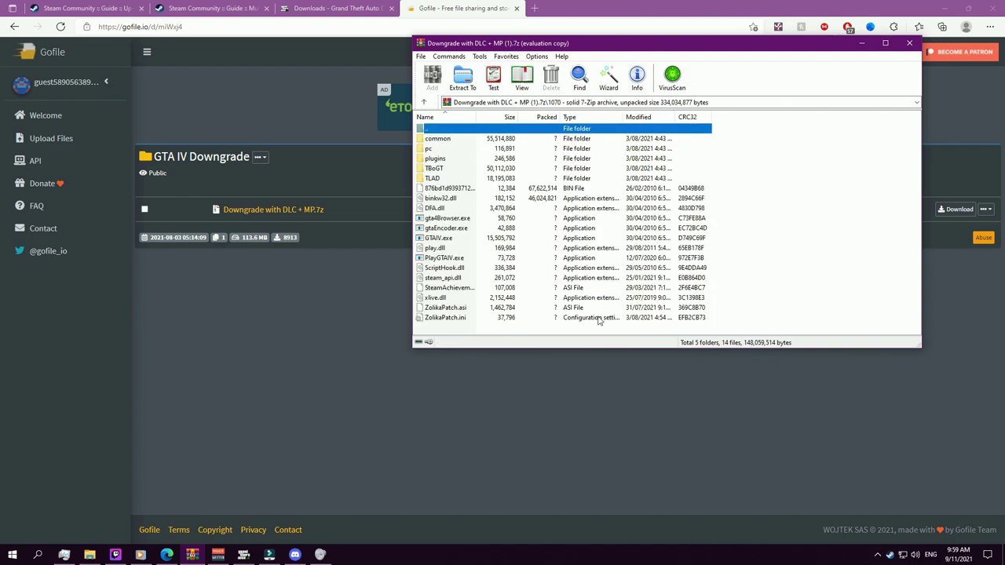
{"action": "left_click_drag", "start_coordinate": [451, 331], "coordinate": [446, 140]}
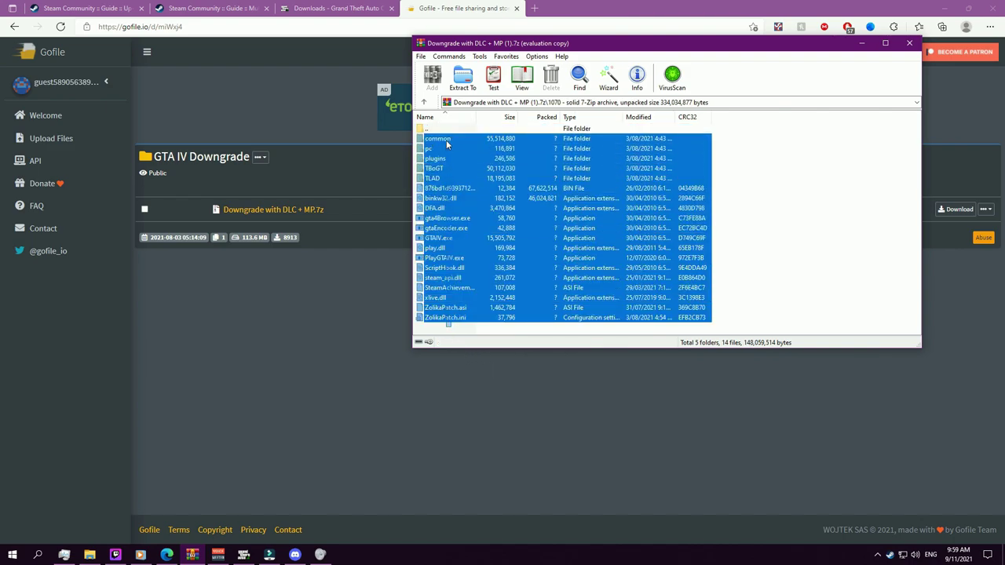
Switch to File Explorer, return to the GTAIV game folder and examine its files.
{"action": "left_click", "coordinate": [90, 554]}
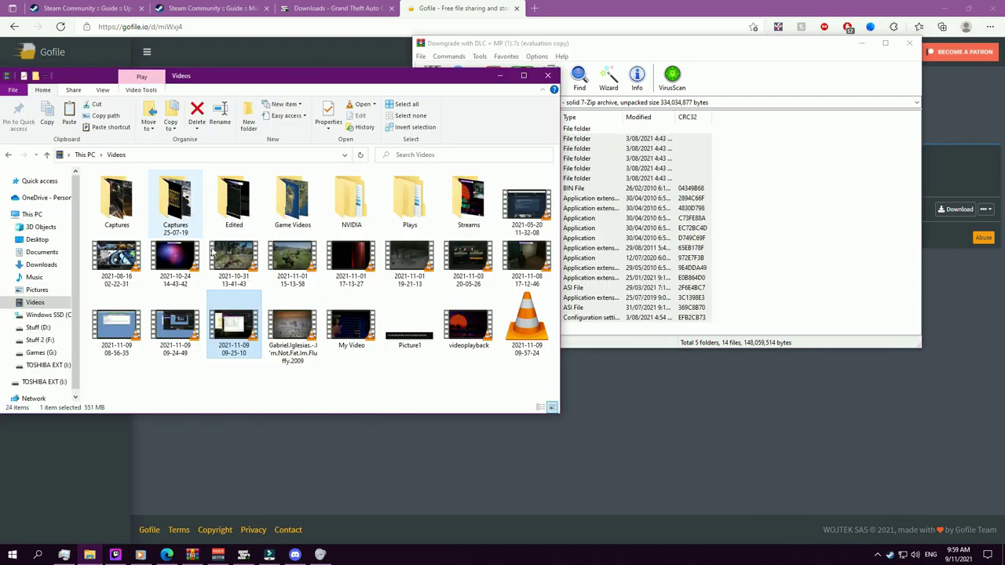
{"action": "left_click", "coordinate": [8, 155]}
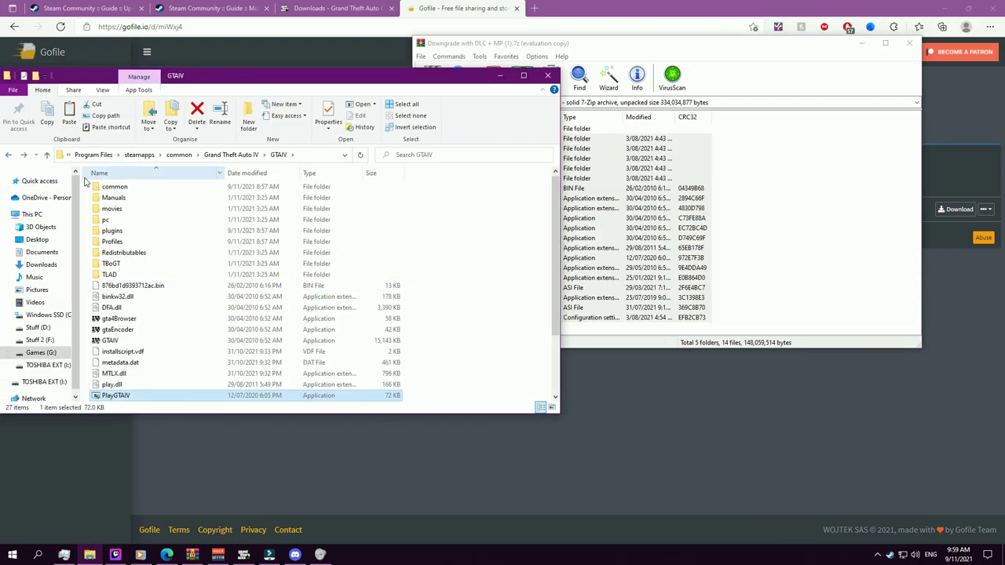
{"action": "scroll", "coordinate": [114, 398], "scroll_direction": "down", "scroll_amount": 3}
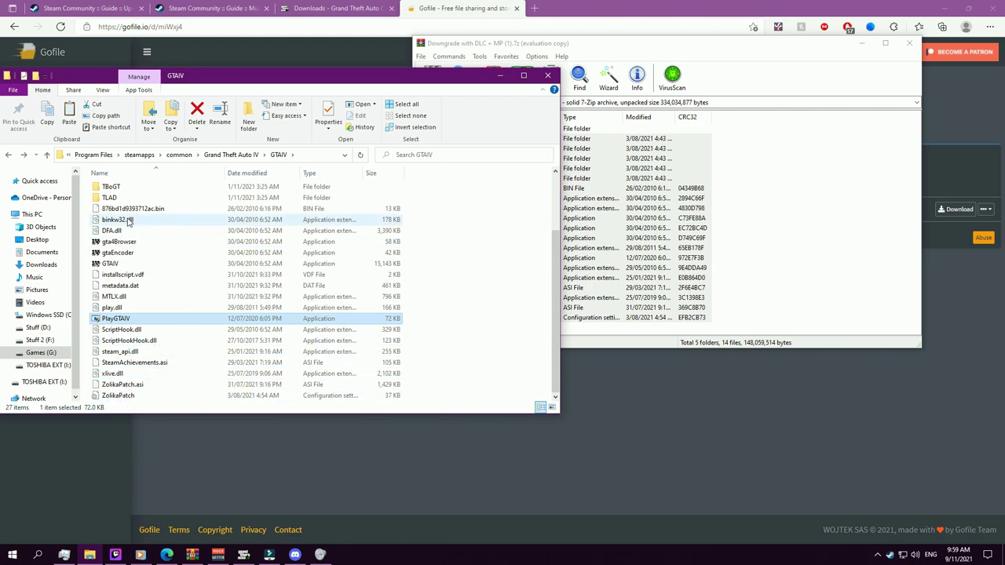
{"action": "scroll", "coordinate": [149, 314], "scroll_direction": "up", "scroll_amount": 3}
{"action": "scroll", "coordinate": [149, 314], "scroll_direction": "down", "scroll_amount": 3}
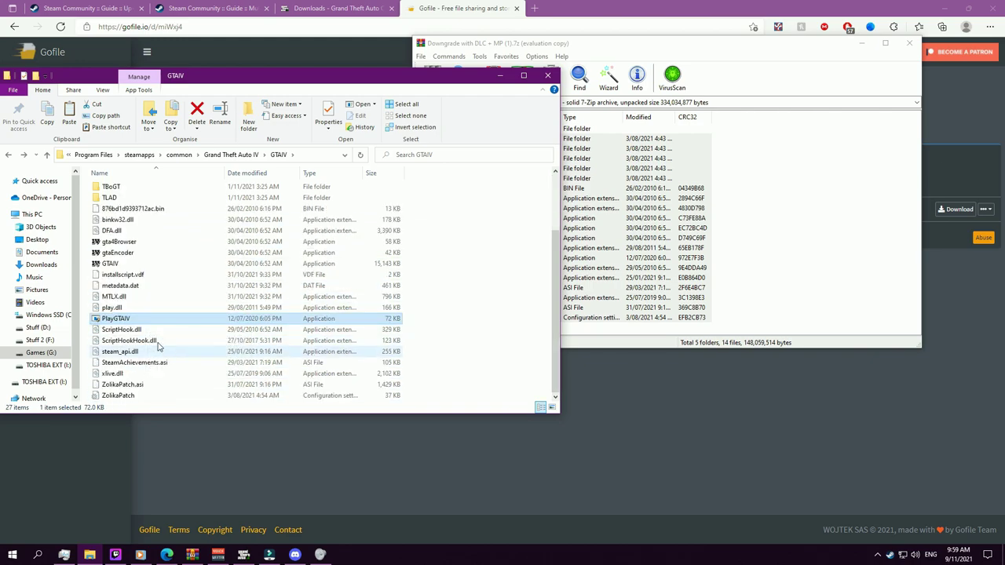
Check that PlayGTAIV's compatibility properties have Run this program as an administrator enabled, and accept them.
{"action": "right_click", "coordinate": [115, 321]}
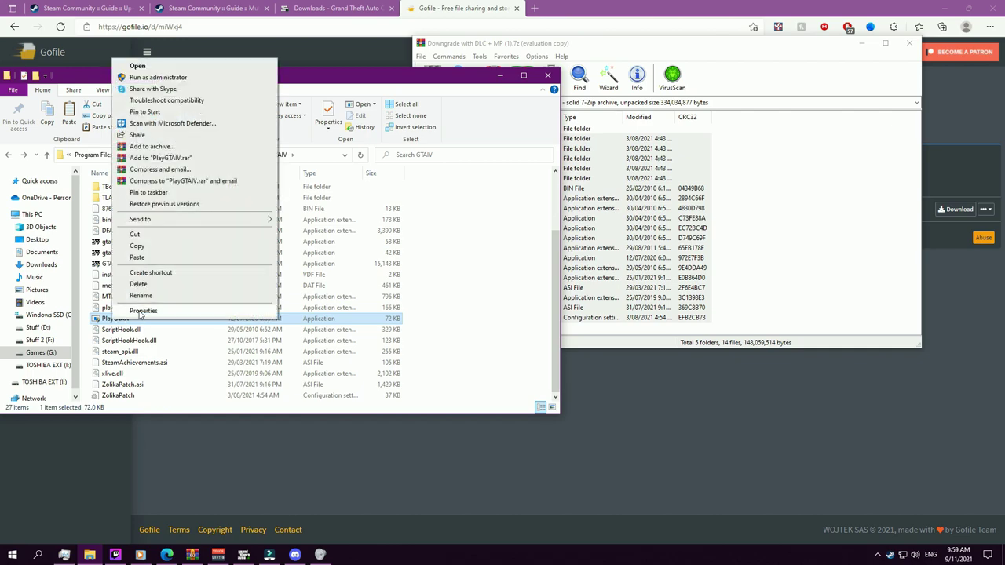
{"action": "left_click", "coordinate": [143, 312]}
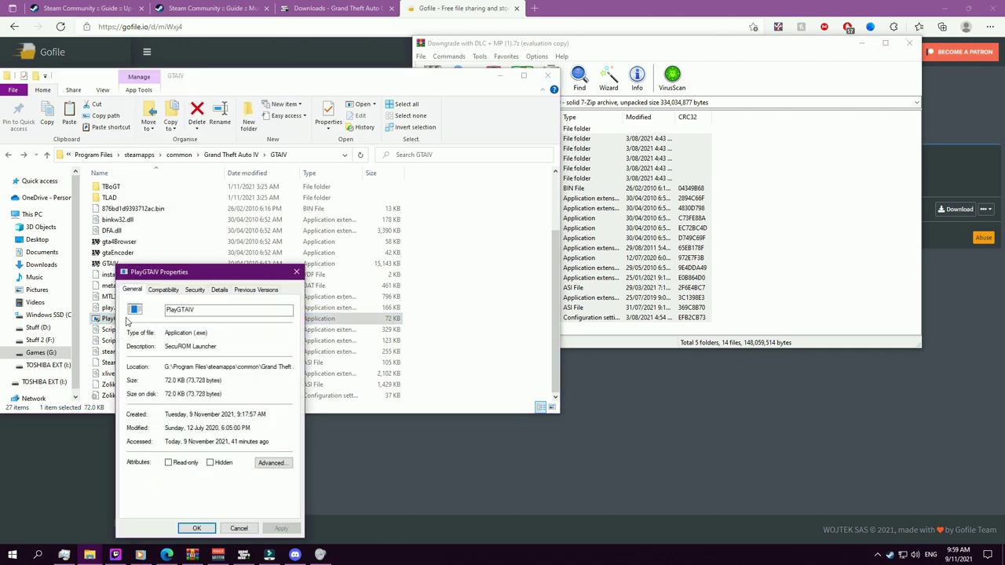
{"action": "left_click", "coordinate": [164, 290]}
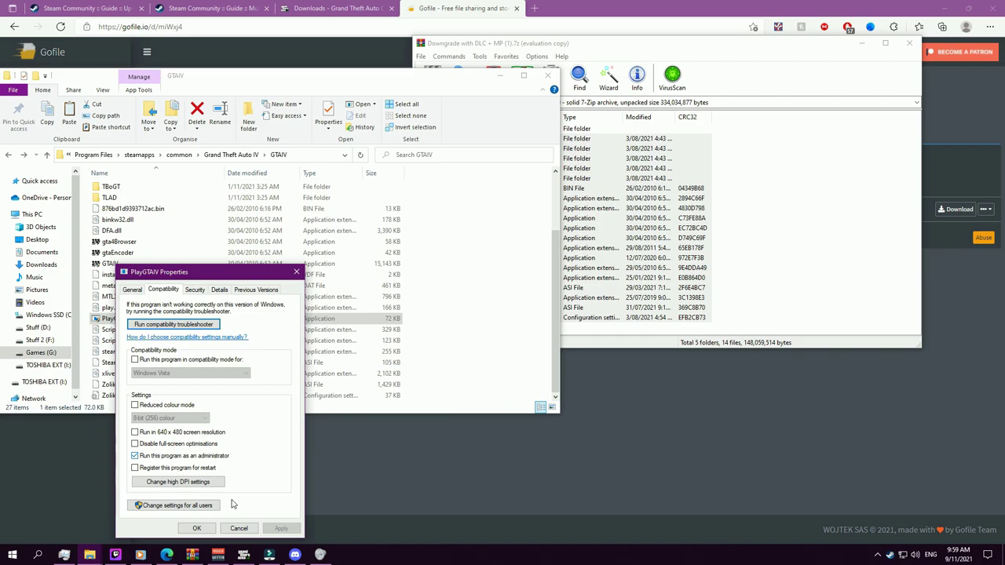
{"action": "left_click", "coordinate": [196, 527]}
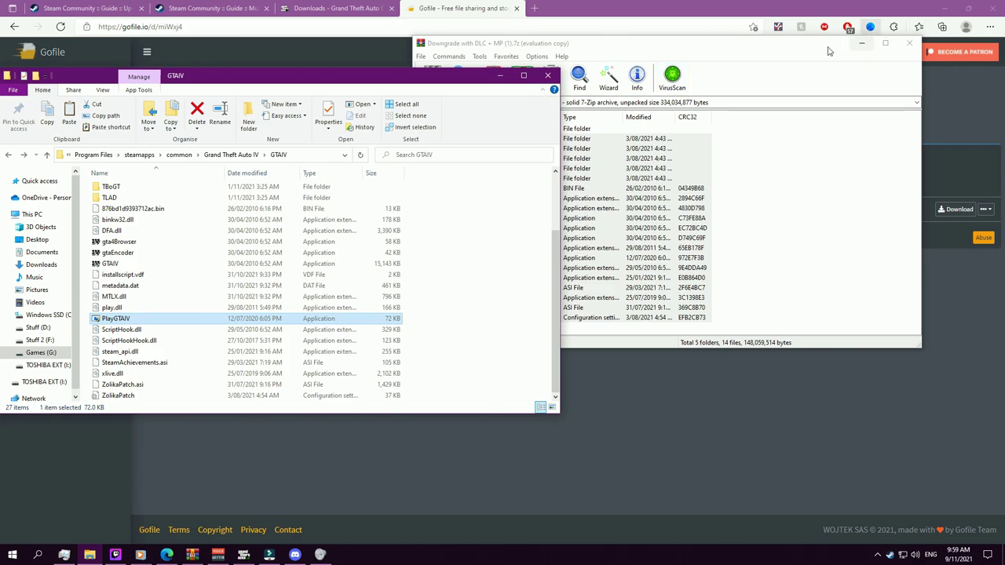
Minimize the archive and game folder windows to return to the browser.
{"action": "left_click", "coordinate": [877, 47]}
{"action": "left_click", "coordinate": [862, 44]}
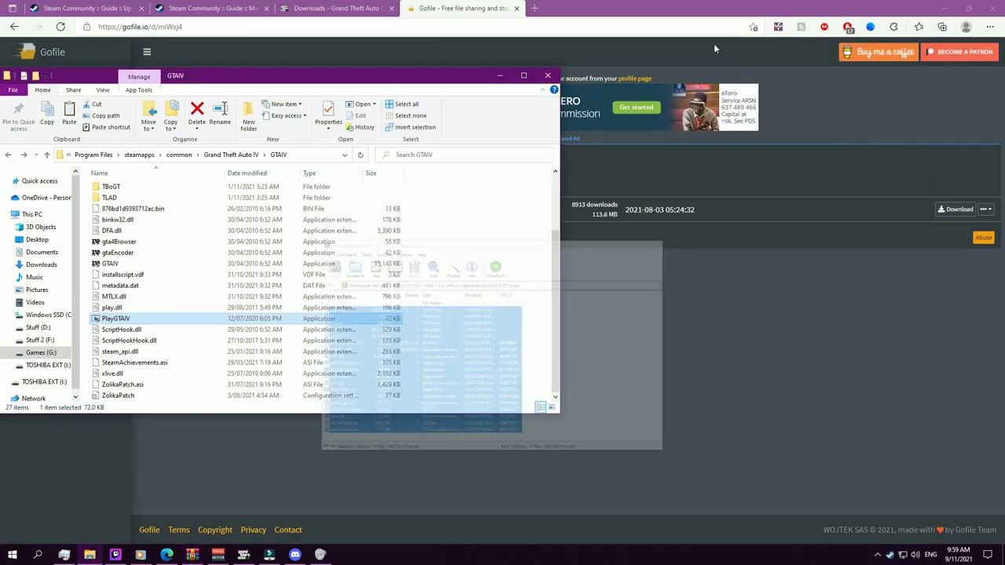
{"action": "left_click", "coordinate": [499, 77]}
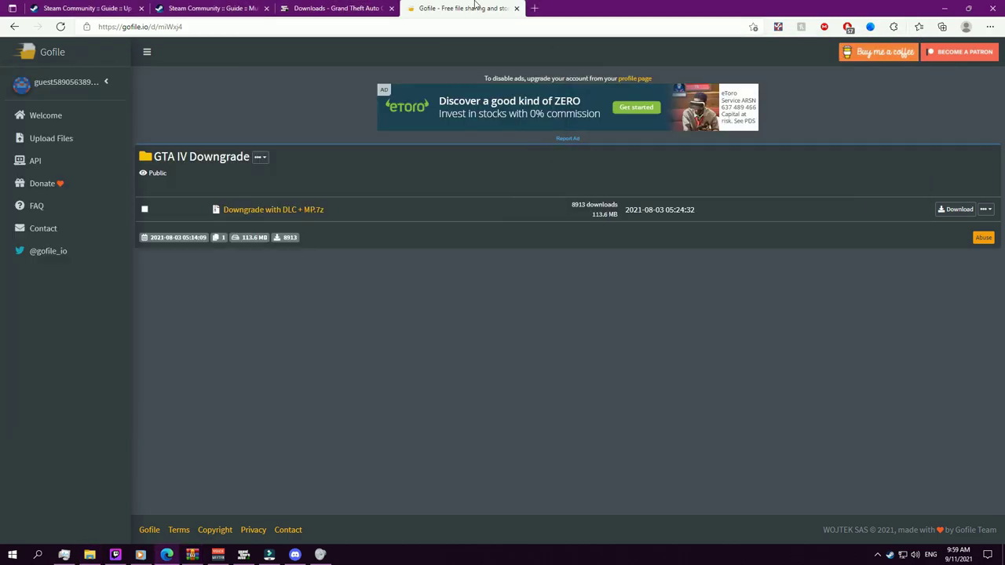
Look over the Multiplayer in 2021 guide and locate its entry in the downgrading guide's Multiplayer section.
{"action": "left_click", "coordinate": [189, 9]}
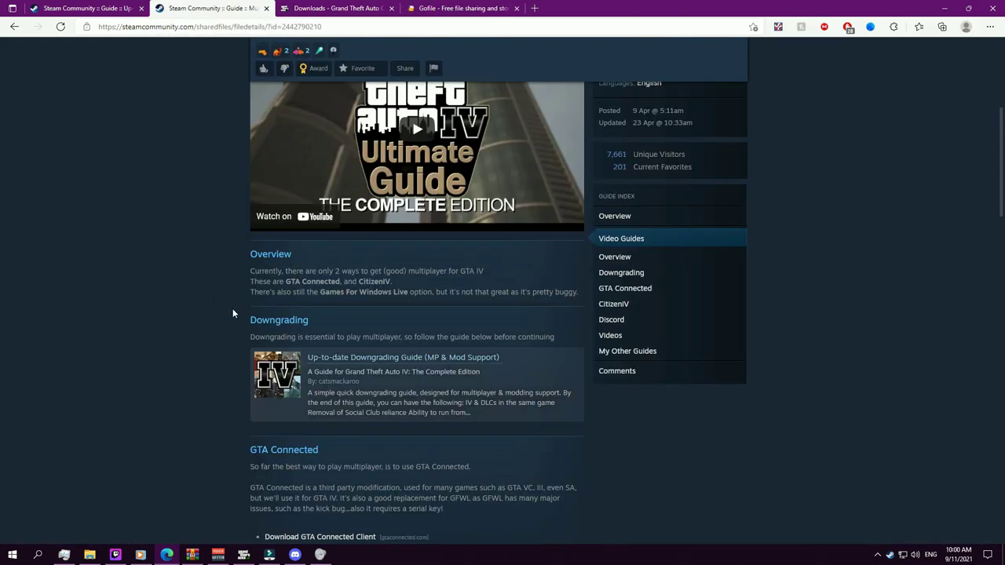
{"action": "scroll", "coordinate": [232, 314], "scroll_direction": "down", "scroll_amount": 2}
{"action": "scroll", "coordinate": [202, 295], "scroll_direction": "up", "scroll_amount": 6}
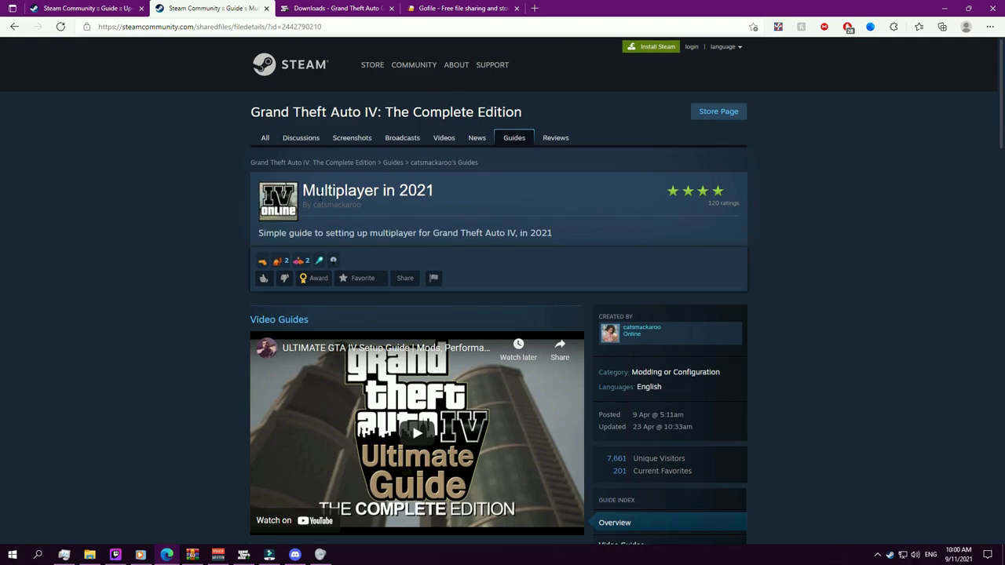
{"action": "left_click", "coordinate": [94, 8]}
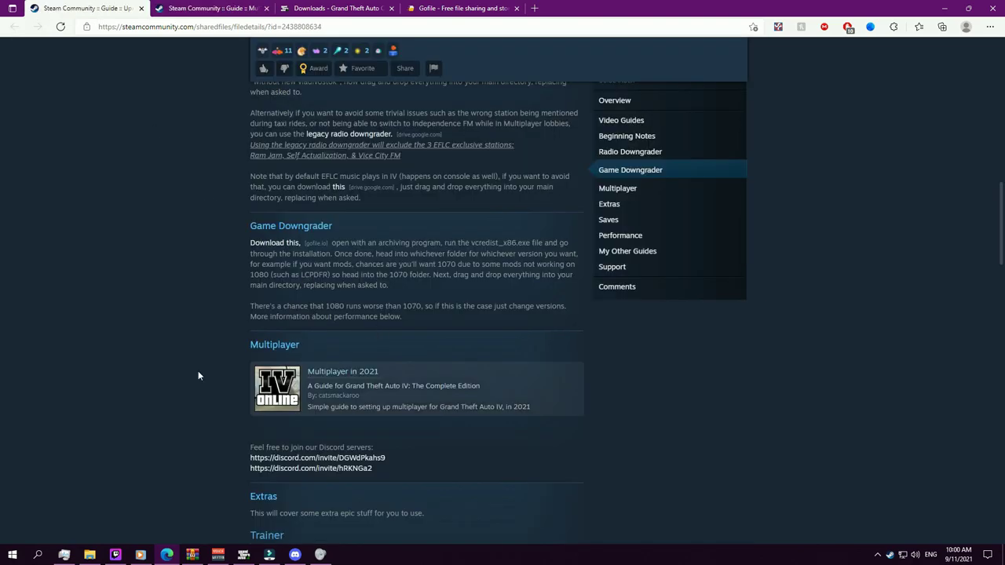
{"action": "scroll", "coordinate": [375, 240], "scroll_direction": "up", "scroll_amount": 8}
{"action": "scroll", "coordinate": [375, 240], "scroll_direction": "down", "scroll_amount": 10}
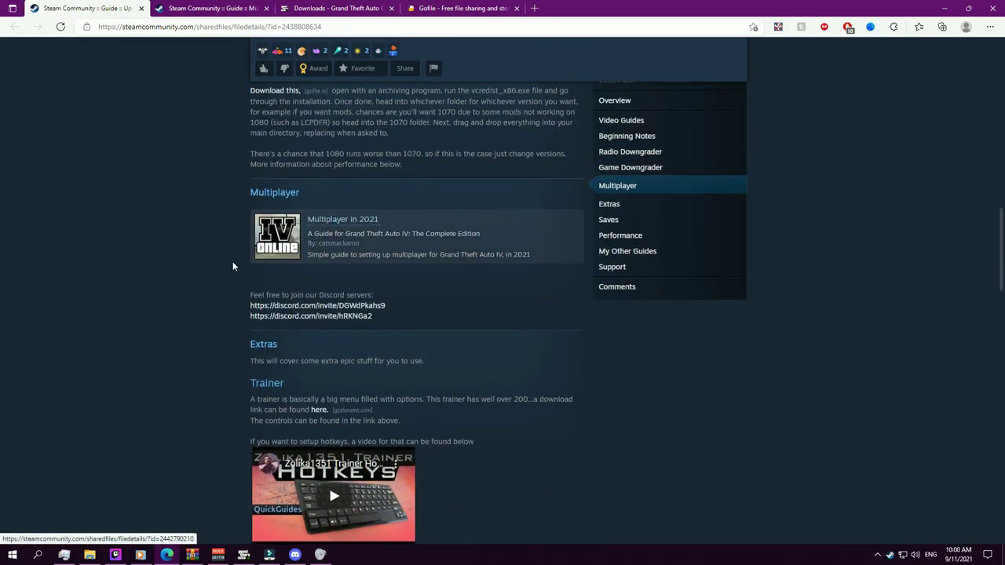
Read the GTA Connected section of the Multiplayer in 2021 guide and show the GTA Connected downloads page.
{"action": "left_click", "coordinate": [223, 8]}
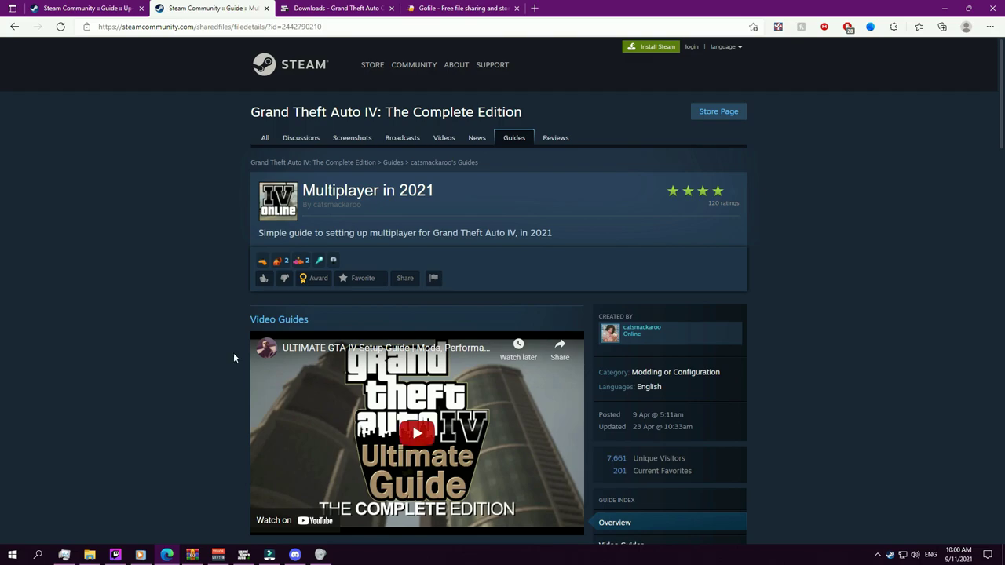
{"action": "scroll", "coordinate": [217, 330], "scroll_direction": "down", "scroll_amount": 8}
{"action": "scroll", "coordinate": [217, 331], "scroll_direction": "up", "scroll_amount": 3}
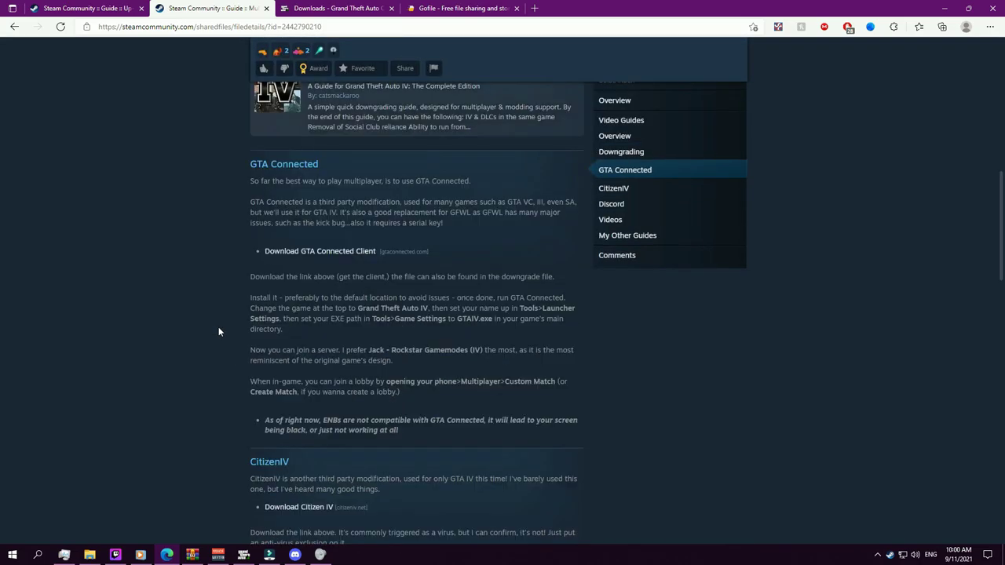
{"action": "scroll", "coordinate": [232, 353], "scroll_direction": "down", "scroll_amount": 2}
{"action": "scroll", "coordinate": [318, 242], "scroll_direction": "up", "scroll_amount": 3}
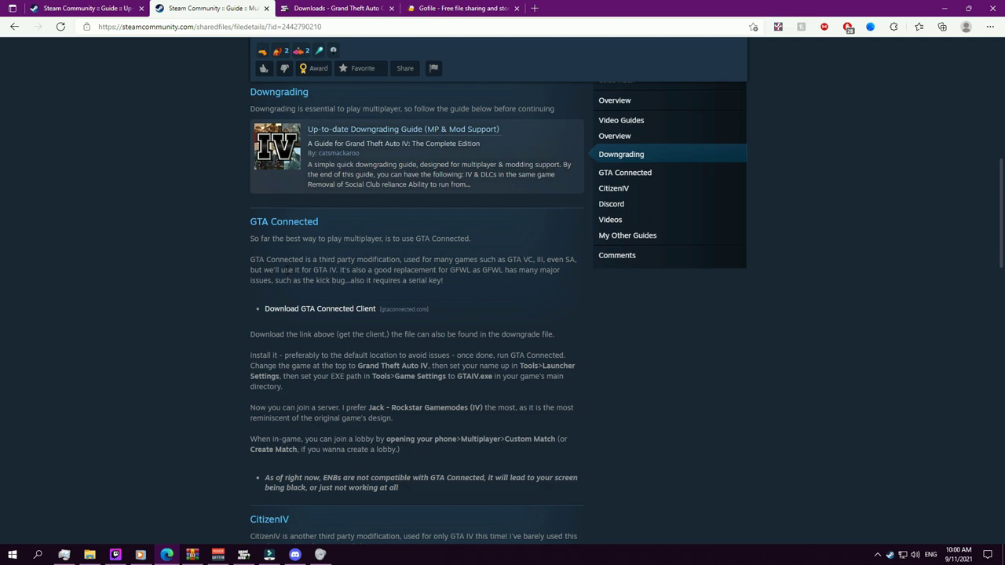
{"action": "scroll", "coordinate": [302, 281], "scroll_direction": "down", "scroll_amount": 2}
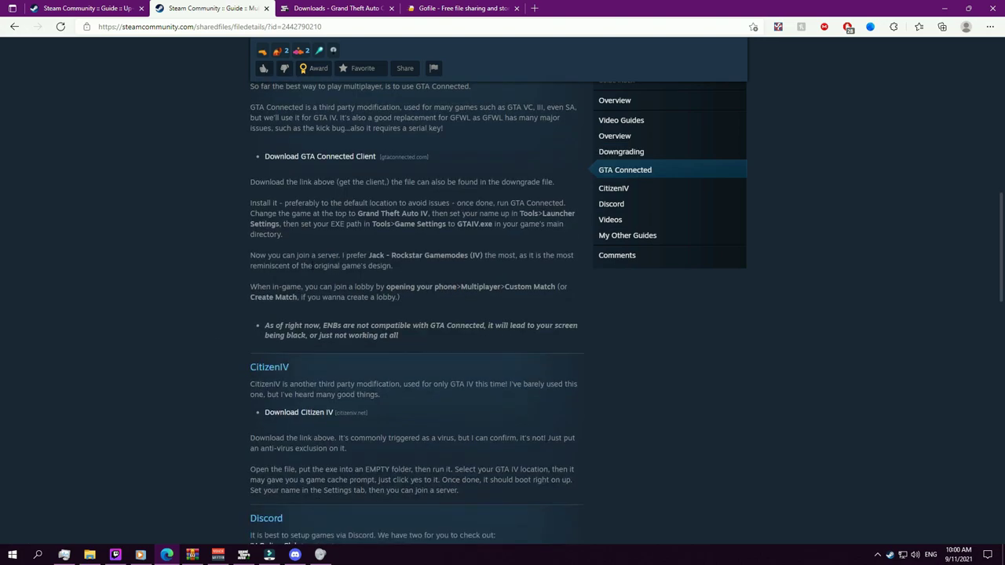
{"action": "scroll", "coordinate": [331, 435], "scroll_direction": "up", "scroll_amount": 1}
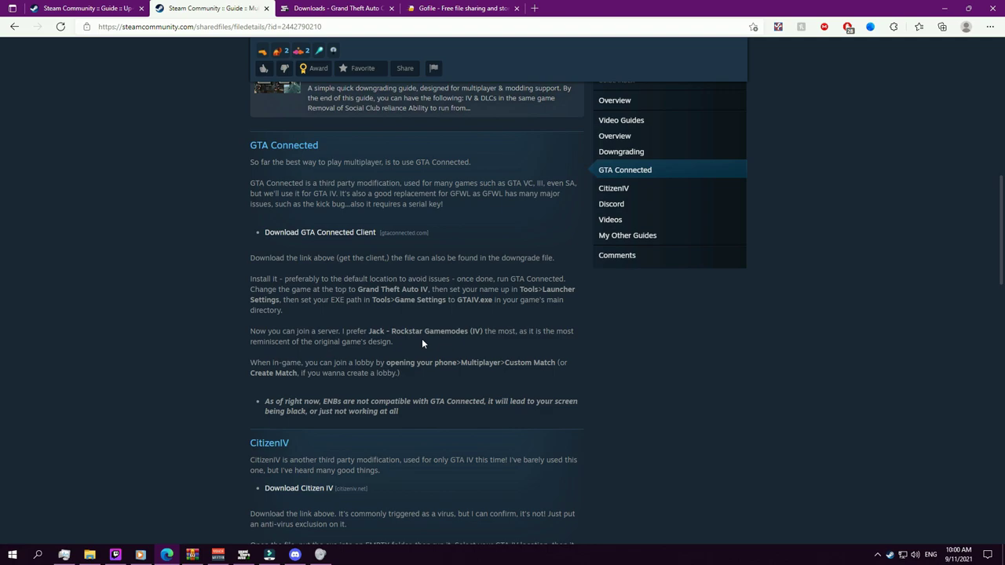
{"action": "scroll", "coordinate": [423, 314], "scroll_direction": "up", "scroll_amount": 3}
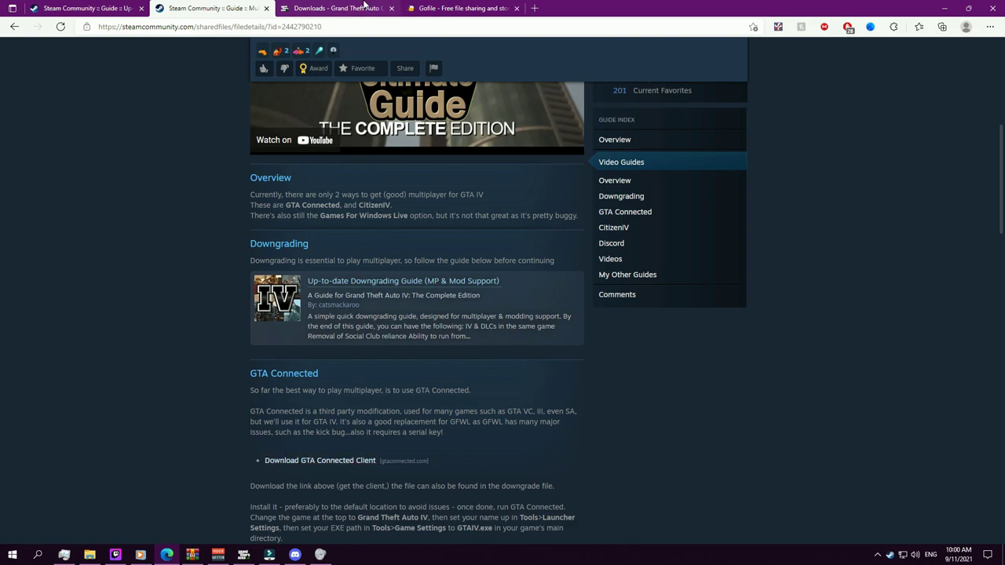
{"action": "left_click", "coordinate": [363, 7]}
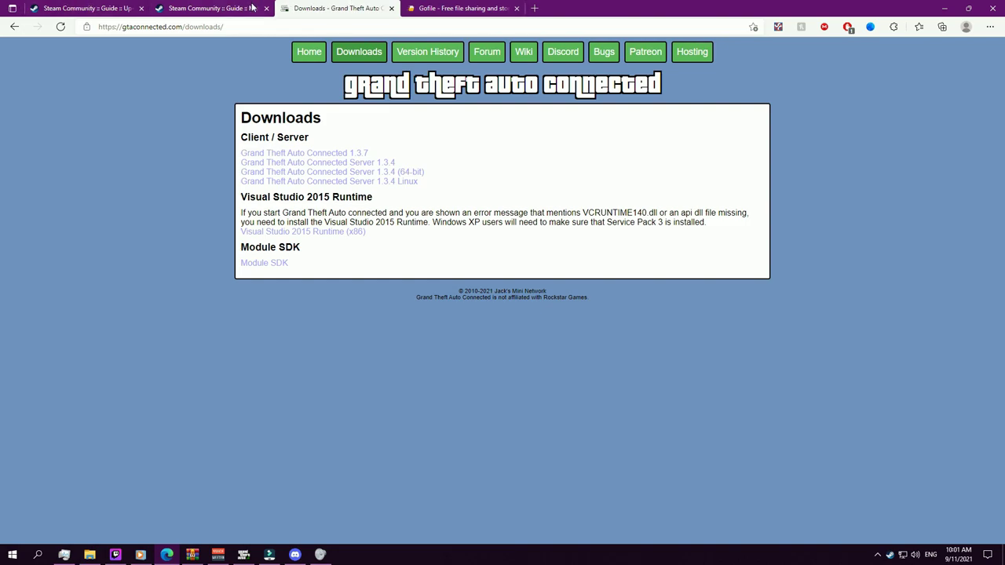
{"action": "left_click", "coordinate": [242, 560]}
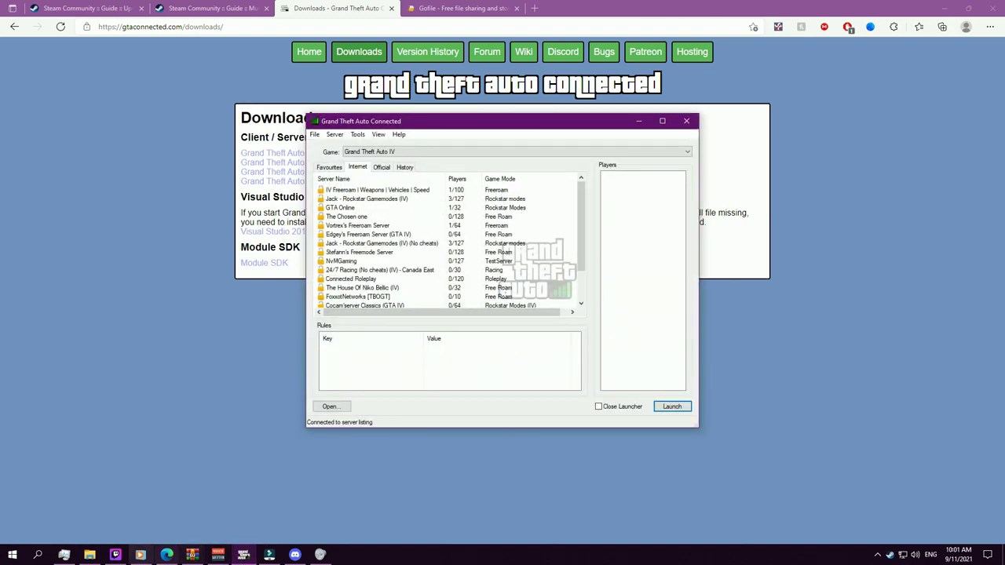
{"action": "left_click", "coordinate": [12, 554]}
{"action": "scroll", "coordinate": [79, 409], "scroll_direction": "down", "scroll_amount": 10}
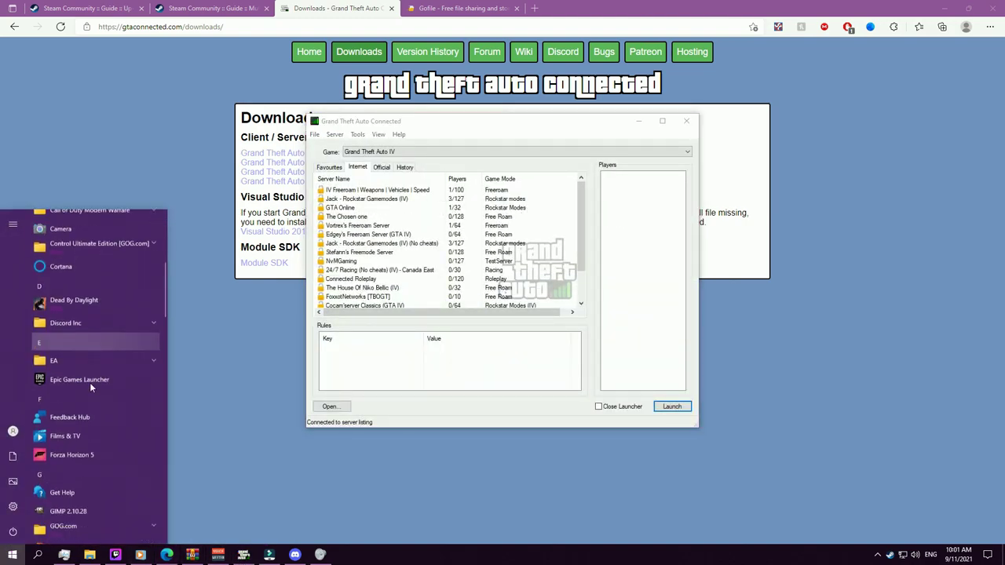
{"action": "left_click", "coordinate": [78, 385]}
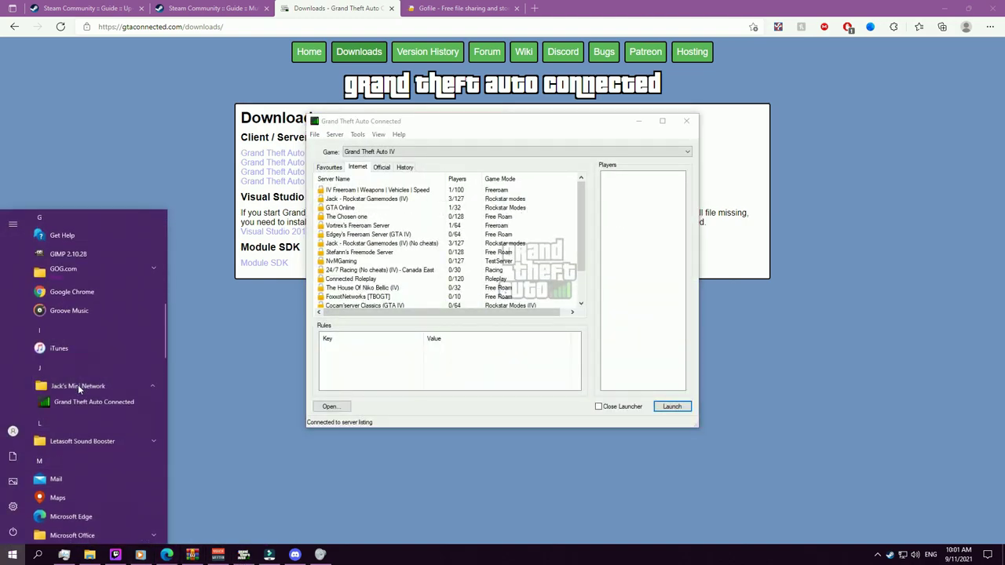
{"action": "left_click", "coordinate": [95, 405]}
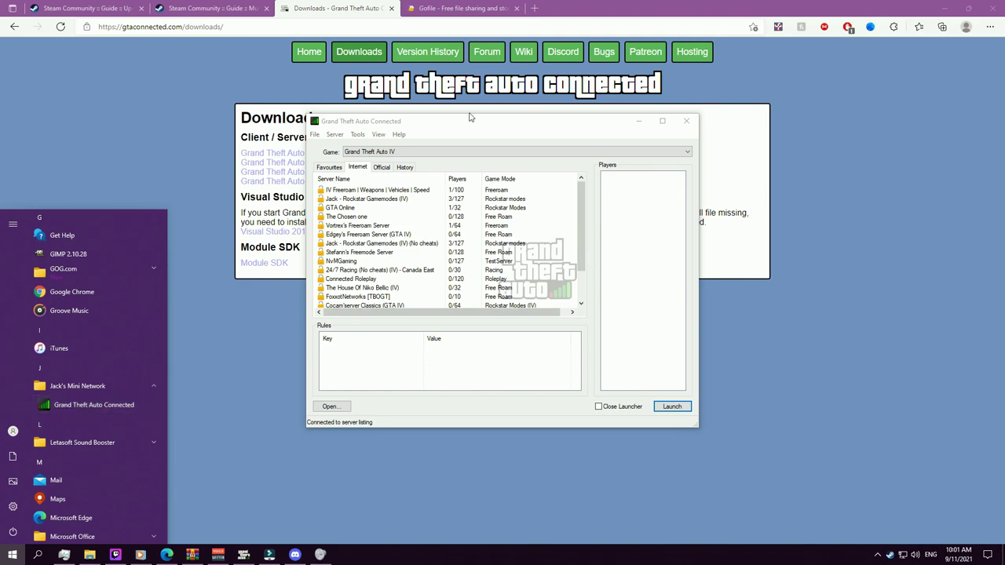
Set the Grand Theft Auto IV executable path in the game settings to the GTAIV application in the game's GTAIV folder.
{"action": "left_click", "coordinate": [357, 134]}
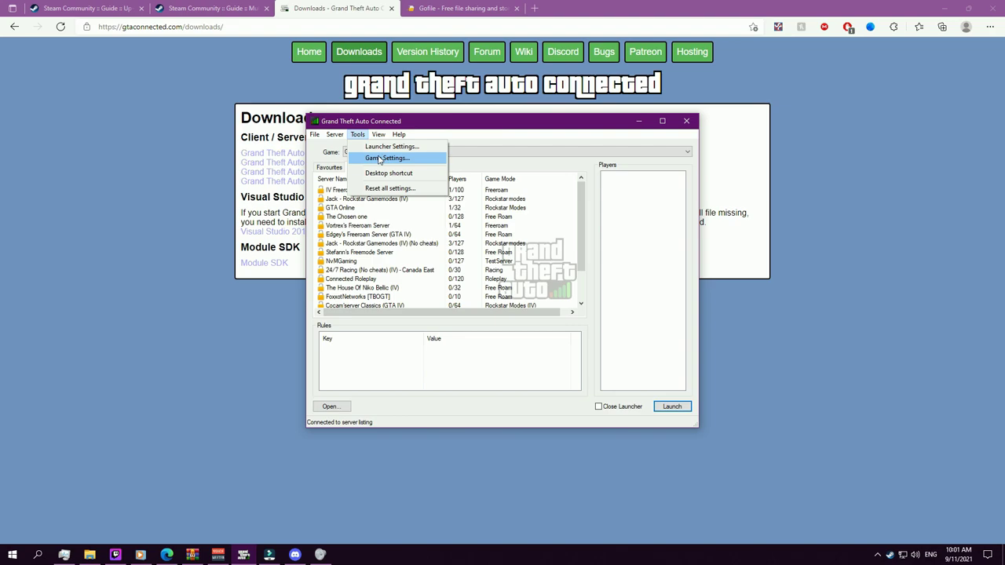
{"action": "left_click", "coordinate": [381, 159]}
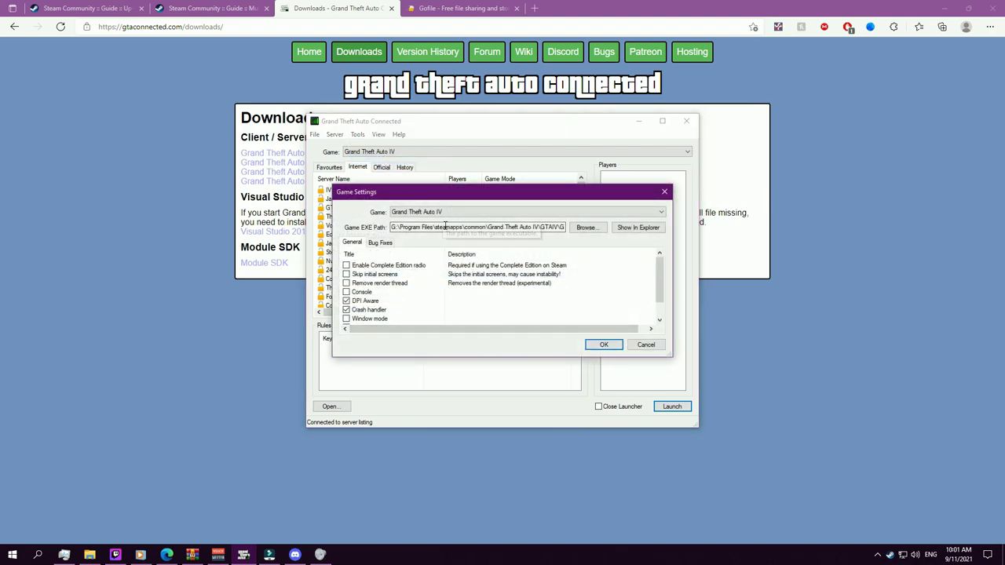
{"action": "left_click", "coordinate": [587, 228]}
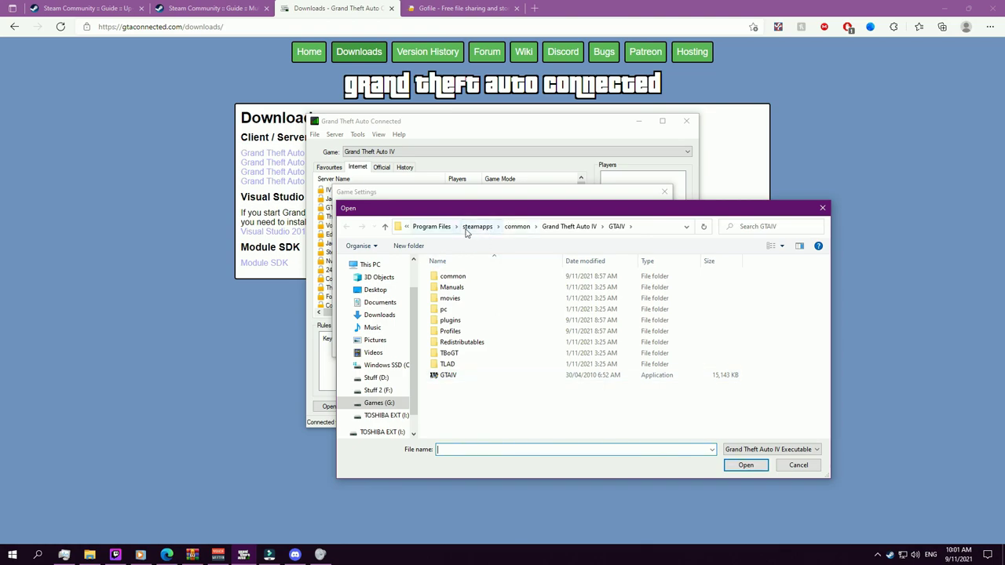
{"action": "left_click", "coordinate": [449, 376]}
{"action": "left_click", "coordinate": [738, 467]}
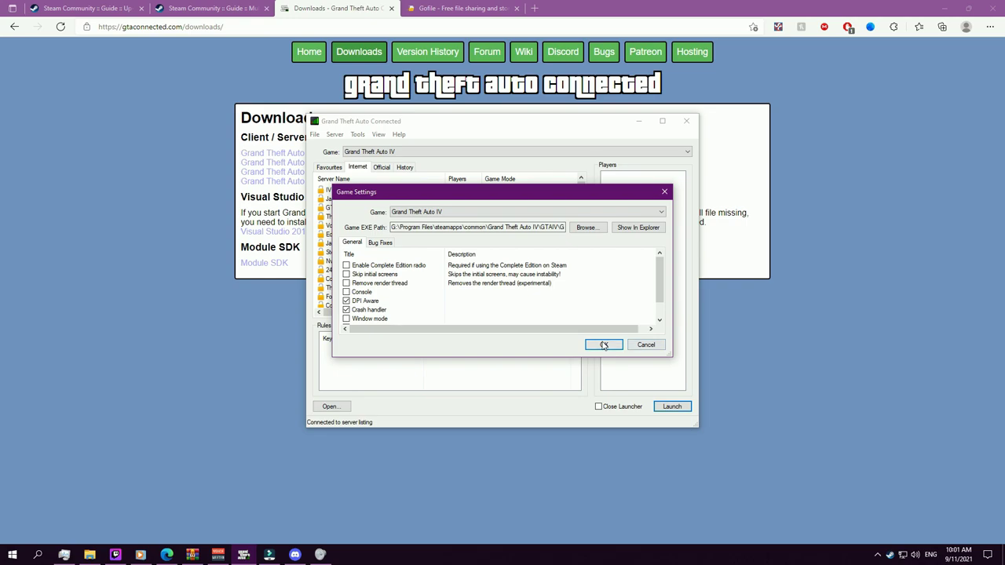
{"action": "left_click", "coordinate": [604, 345]}
Look through the internet servers, pick the favourite Rockstar Gamemodes (IV) (No cheats) server and launch the game.
{"action": "scroll", "coordinate": [375, 219], "scroll_direction": "down", "scroll_amount": 2}
{"action": "scroll", "coordinate": [375, 219], "scroll_direction": "up", "scroll_amount": 2}
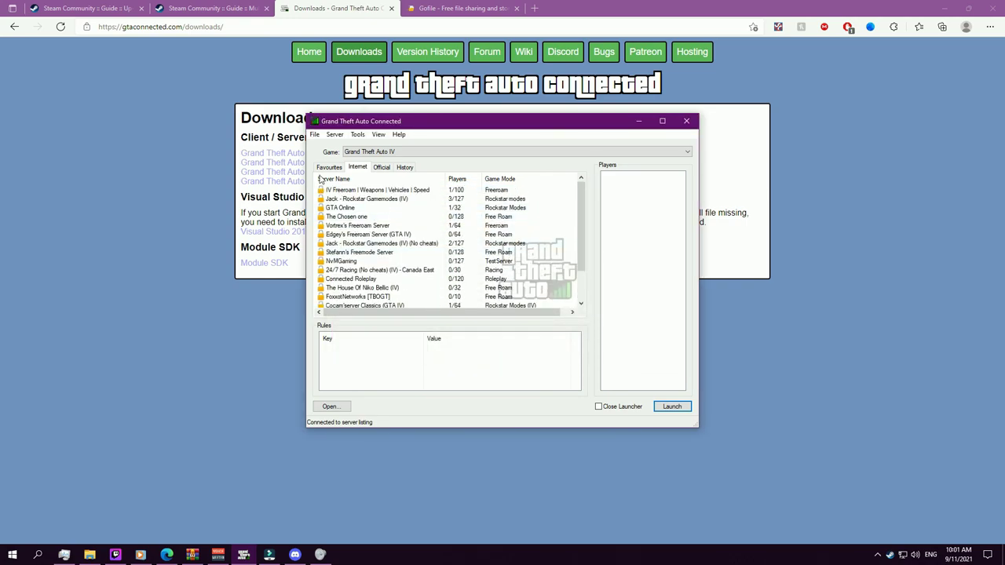
{"action": "scroll", "coordinate": [391, 238], "scroll_direction": "down", "scroll_amount": 2}
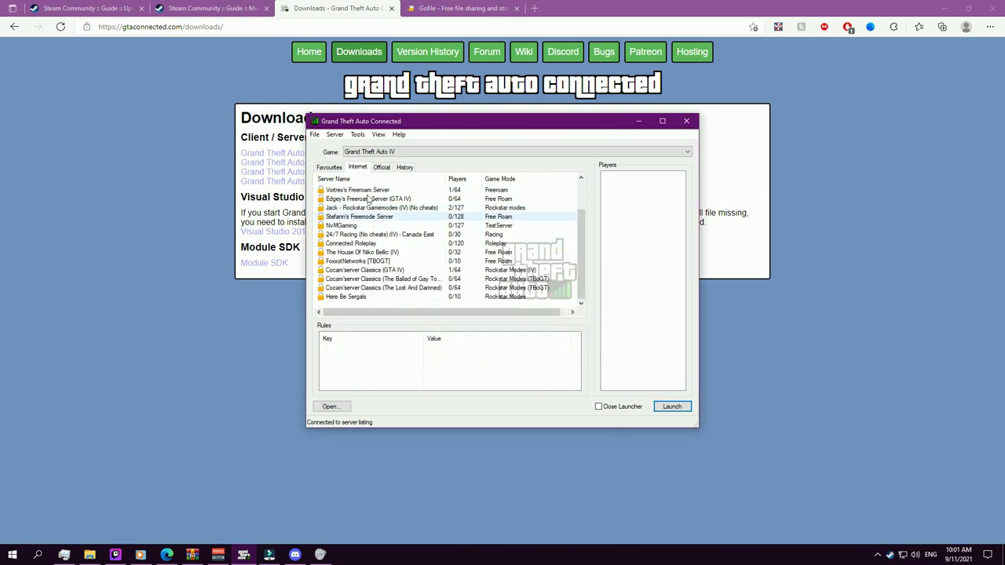
{"action": "scroll", "coordinate": [391, 238], "scroll_direction": "up", "scroll_amount": 2}
{"action": "left_click", "coordinate": [329, 168]}
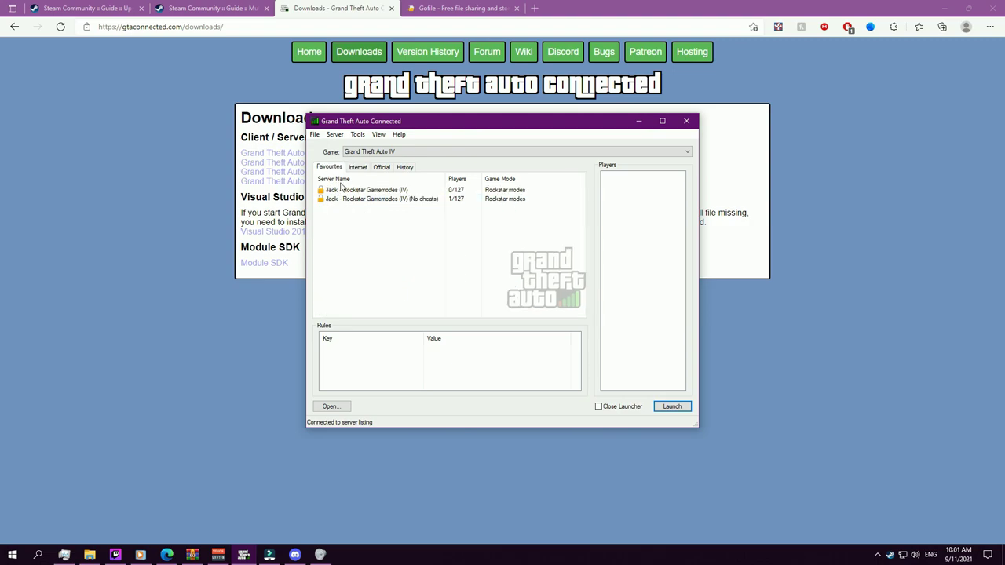
{"action": "left_click", "coordinate": [393, 200]}
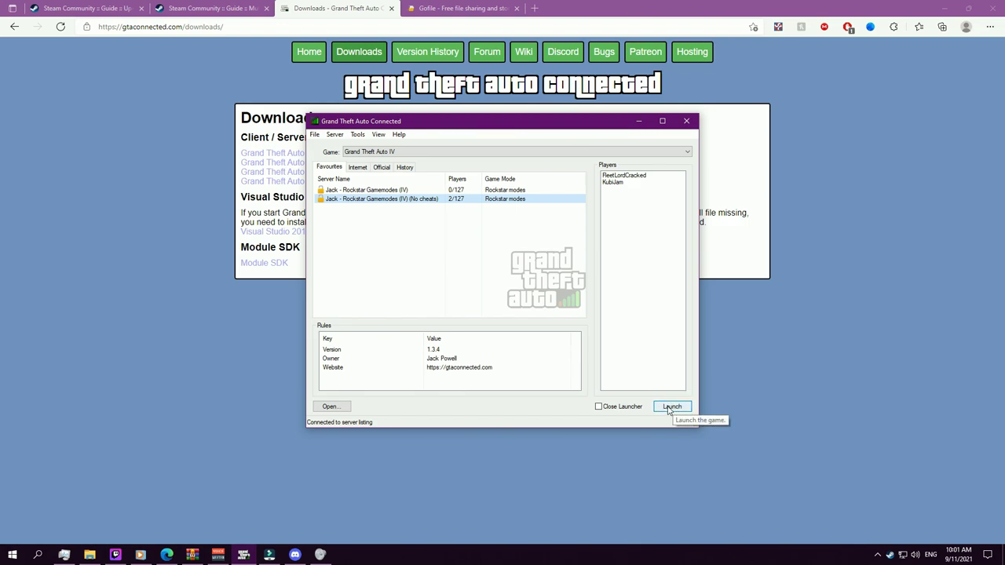
{"action": "left_click", "coordinate": [671, 406]}
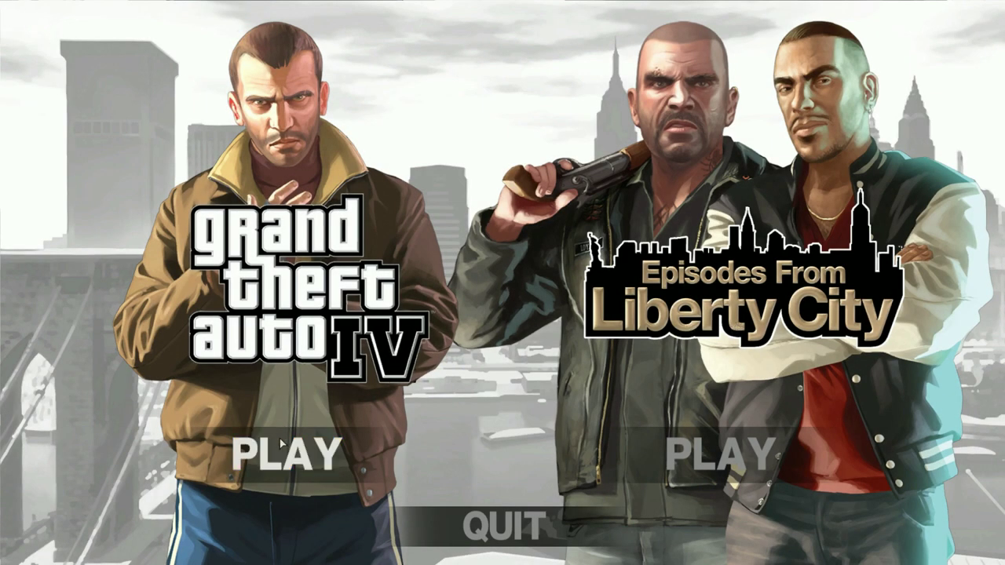
Choose to play Grand Theft Auto IV and check its control options, leaving them unmodified.
{"action": "left_click", "coordinate": [334, 458]}
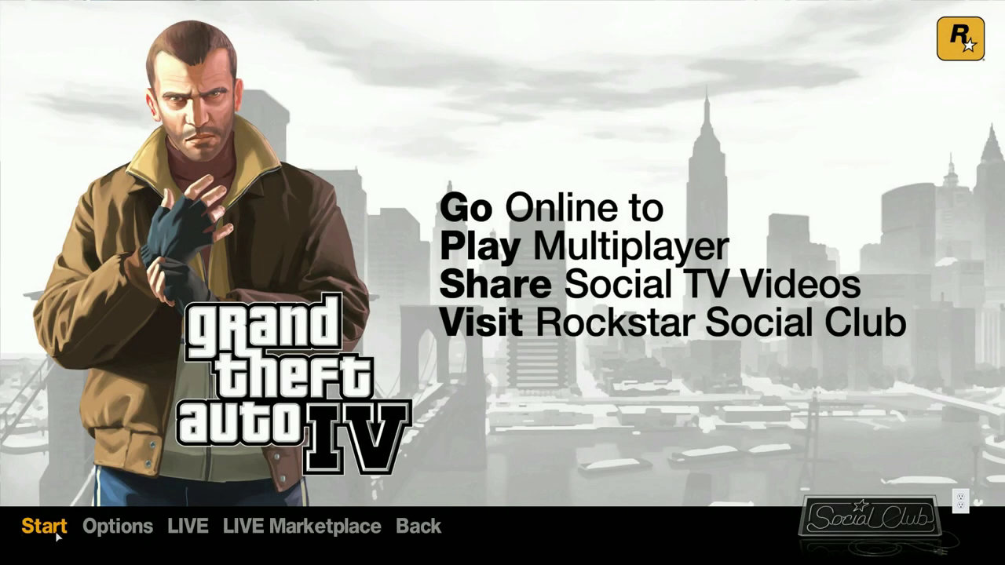
{"action": "left_click", "coordinate": [117, 527]}
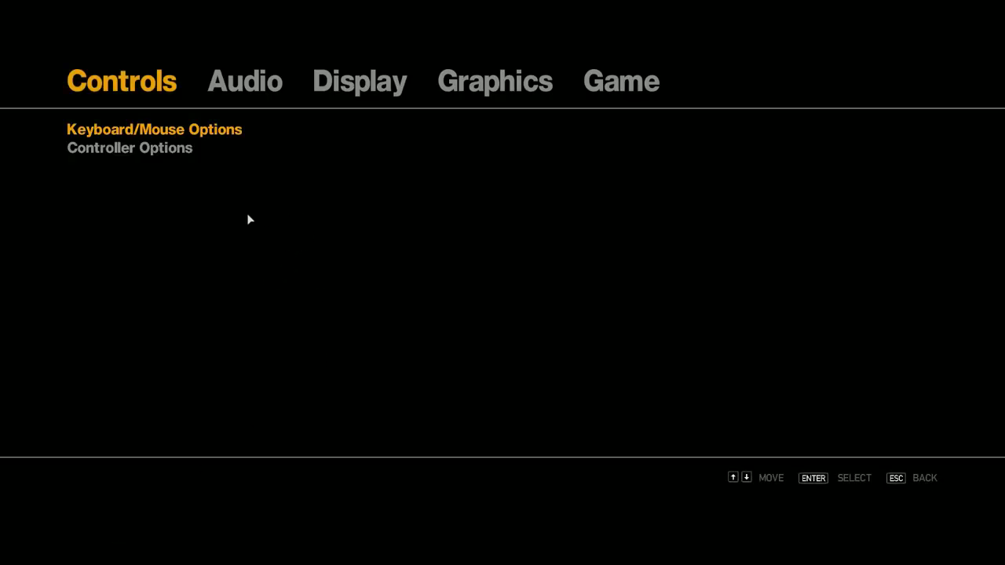
{"action": "key", "text": "Escape"}
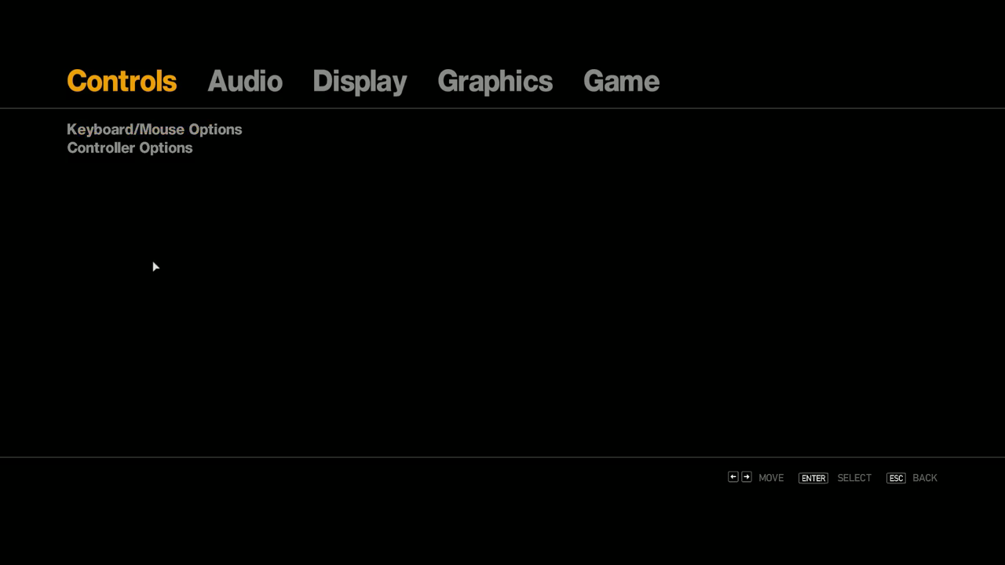
{"action": "key", "text": "Escape"}
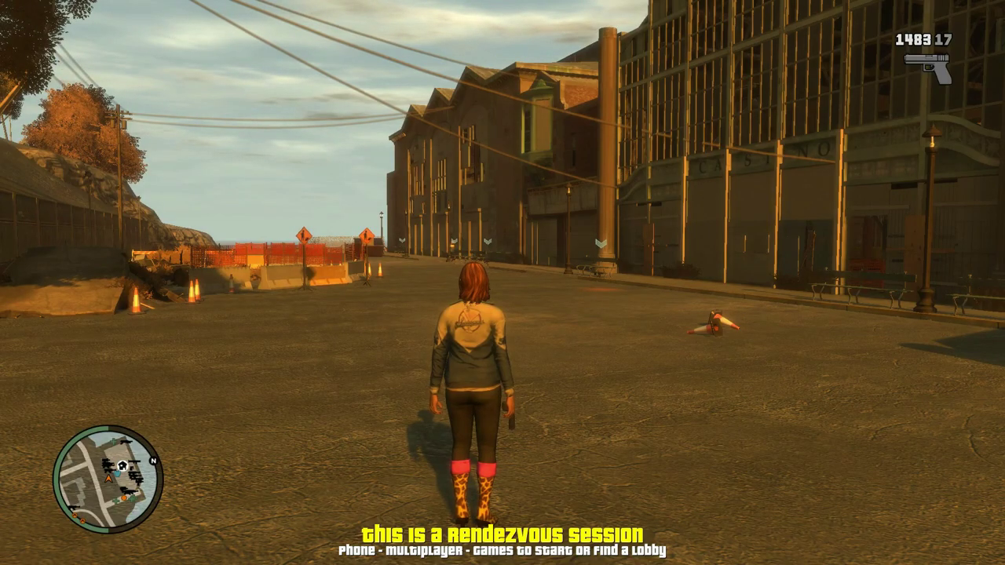
Create a Free Mode multiplayer match using the in-game phone.
{"action": "key", "text": "w"}
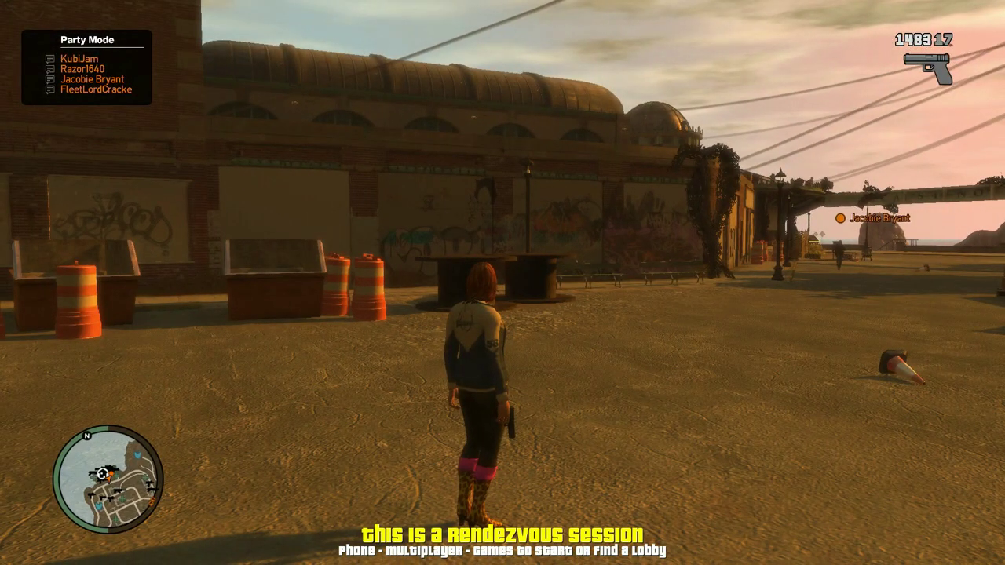
{"action": "key", "text": "Up"}
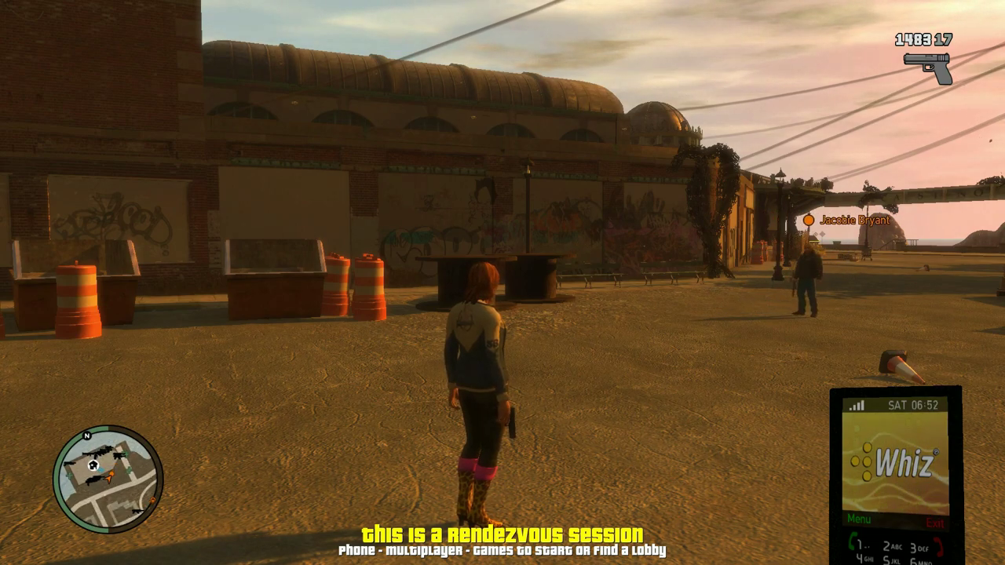
{"action": "key", "text": "Return"}
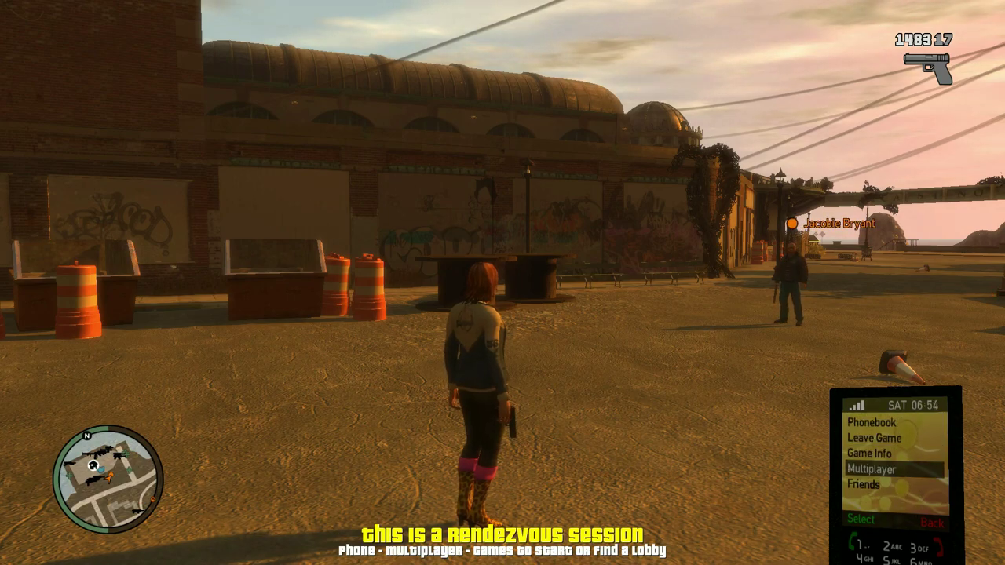
{"action": "key", "text": "Return"}
{"action": "key", "text": "Return"}
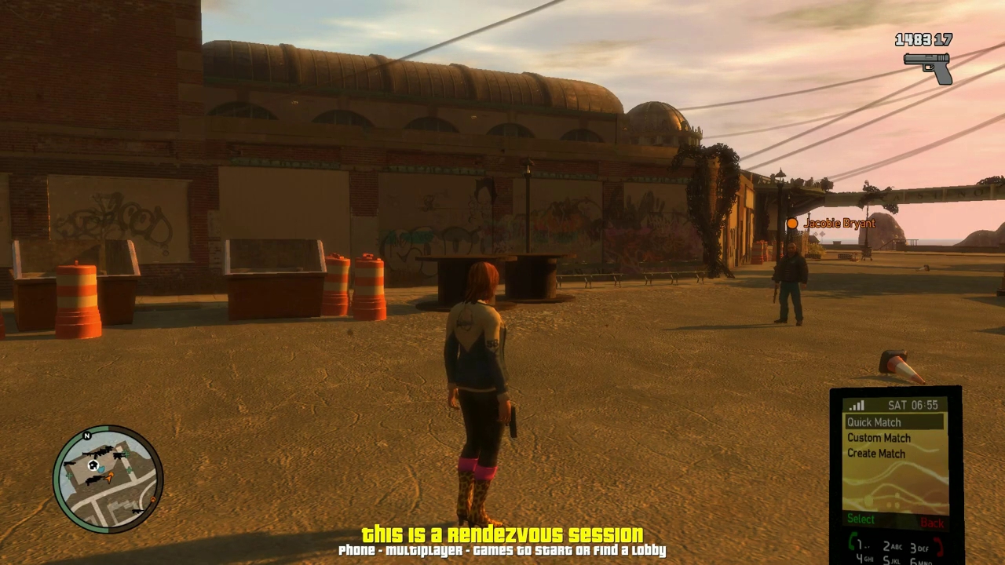
{"action": "key", "text": "Down"}
{"action": "key", "text": "Down"}
{"action": "key", "text": "Return"}
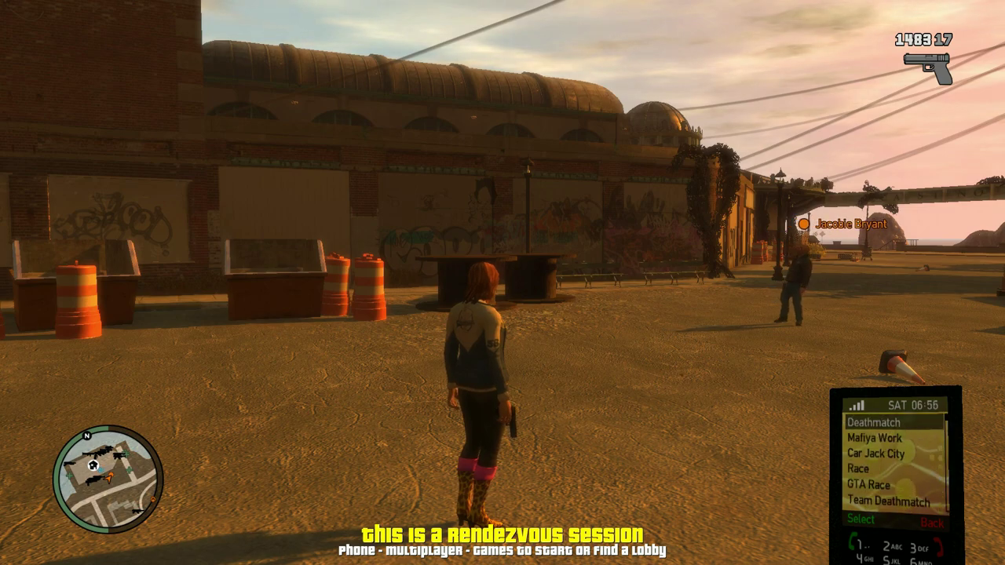
{"action": "key", "text": "Up"}
{"action": "key", "text": "Return"}
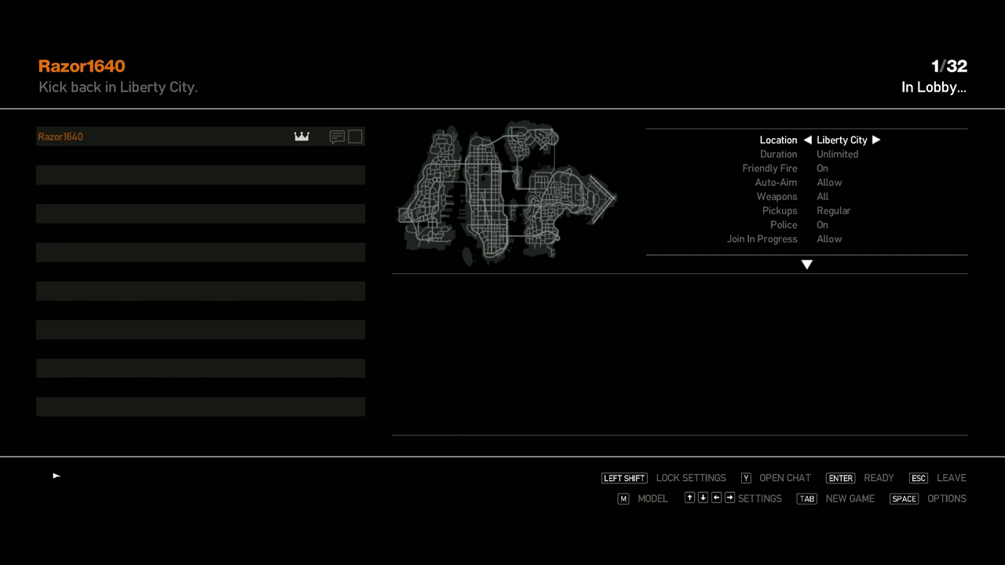
Look through the Free Mode lobby's location choices, including Alderney, Airport, Dukes/Broker and Industrial, and return to Liberty City.
{"action": "key", "text": "Down"}
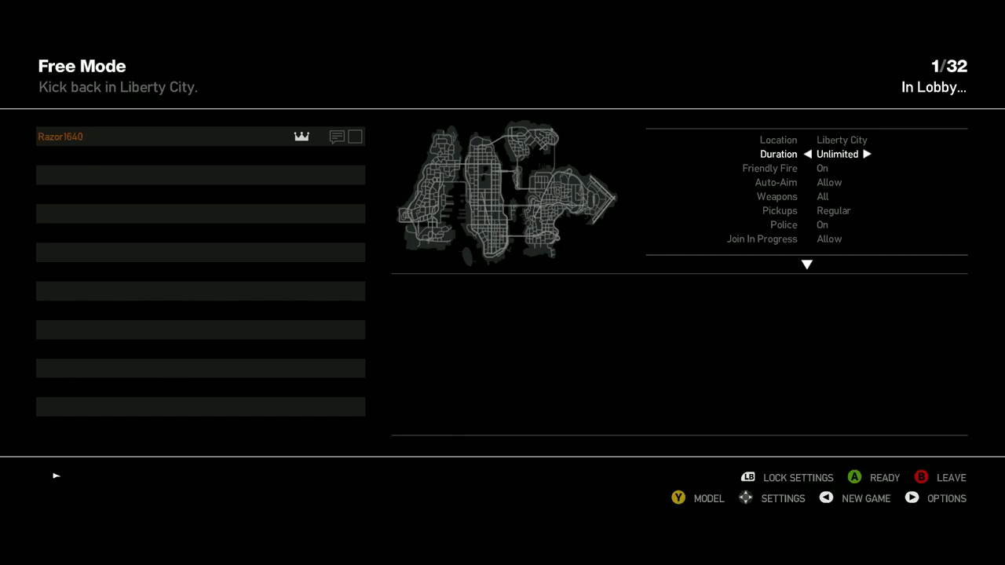
{"action": "key", "text": "Up"}
{"action": "key", "text": "Right"}
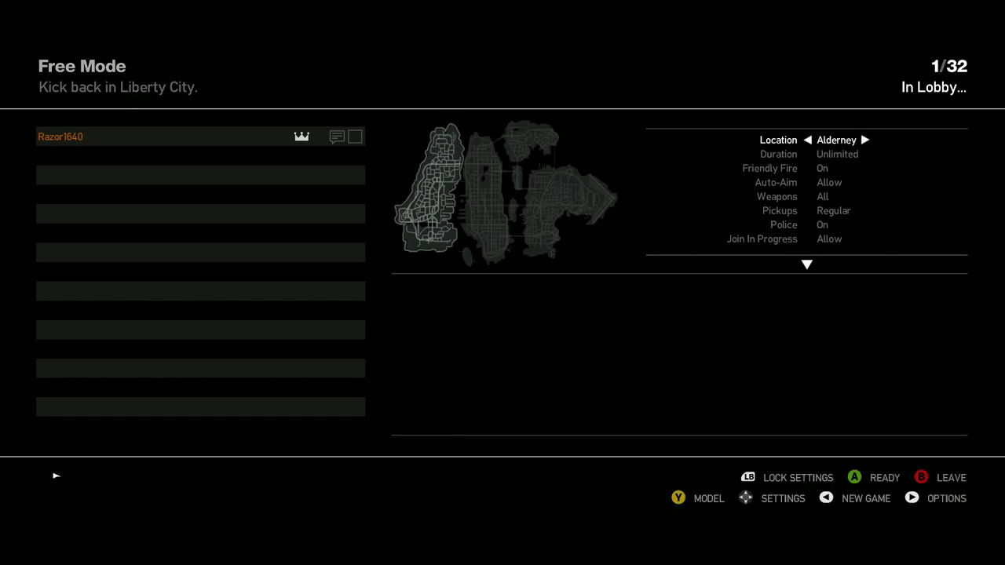
{"action": "key", "text": "Left"}
{"action": "key", "text": "Left"}
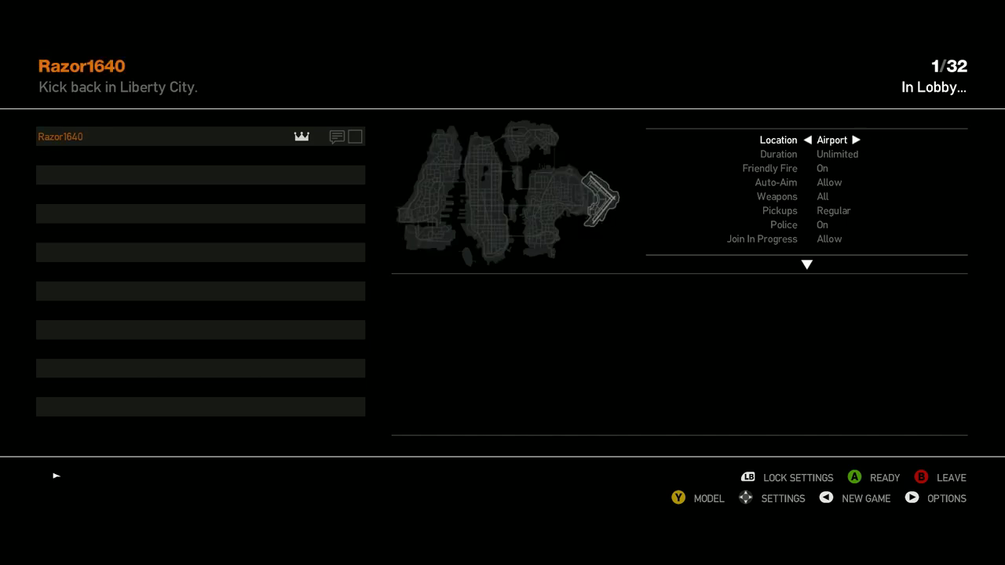
{"action": "key", "text": "Right"}
{"action": "key", "text": "Right"}
{"action": "key", "text": "Right"}
{"action": "key", "text": "Right"}
{"action": "key", "text": "Right"}
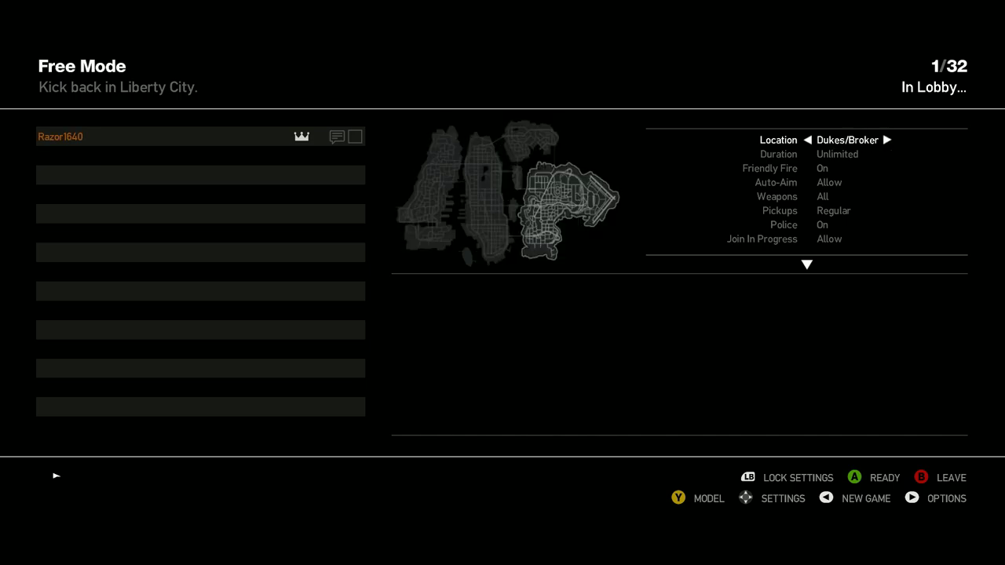
{"action": "key", "text": "Right"}
{"action": "key", "text": "Right"}
{"action": "key", "text": "Left"}
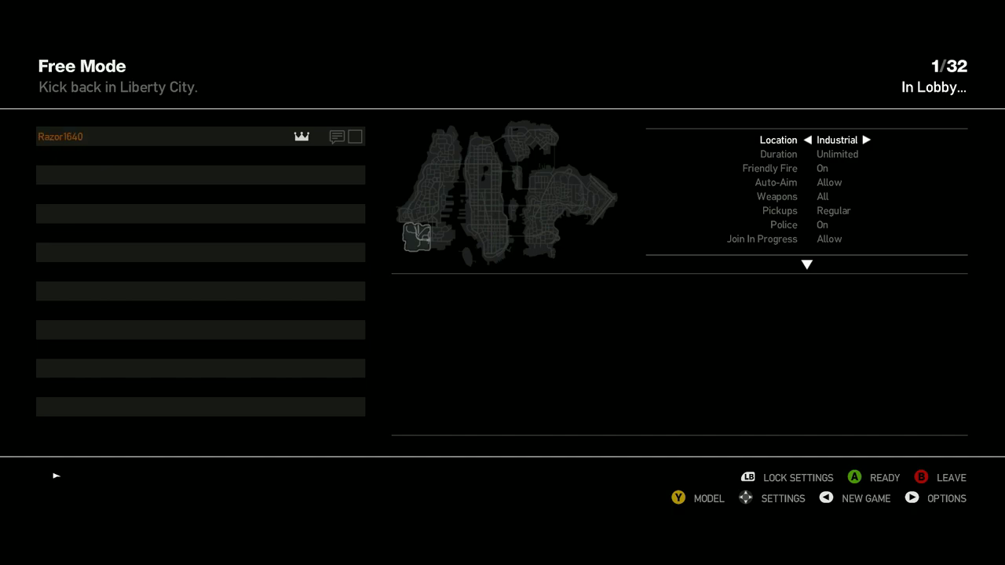
{"action": "key", "text": "Right"}
{"action": "key", "text": "Right"}
{"action": "key", "text": "Right"}
{"action": "key", "text": "Right"}
{"action": "key", "text": "Right"}
{"action": "key", "text": "Right"}
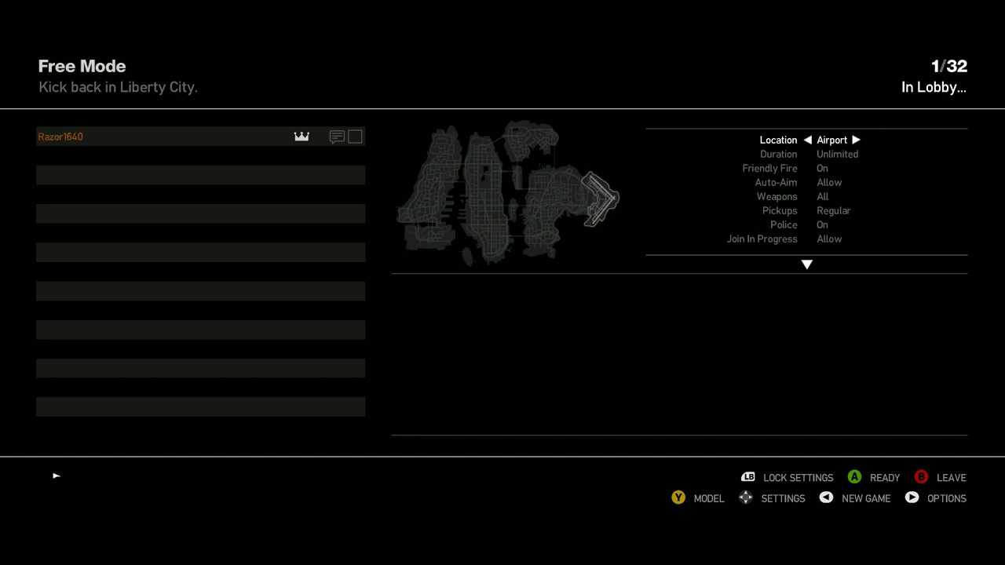
{"action": "key", "text": "Right"}
Try a match duration of 5 mins and restore it to Unlimited.
{"action": "key", "text": "Down"}
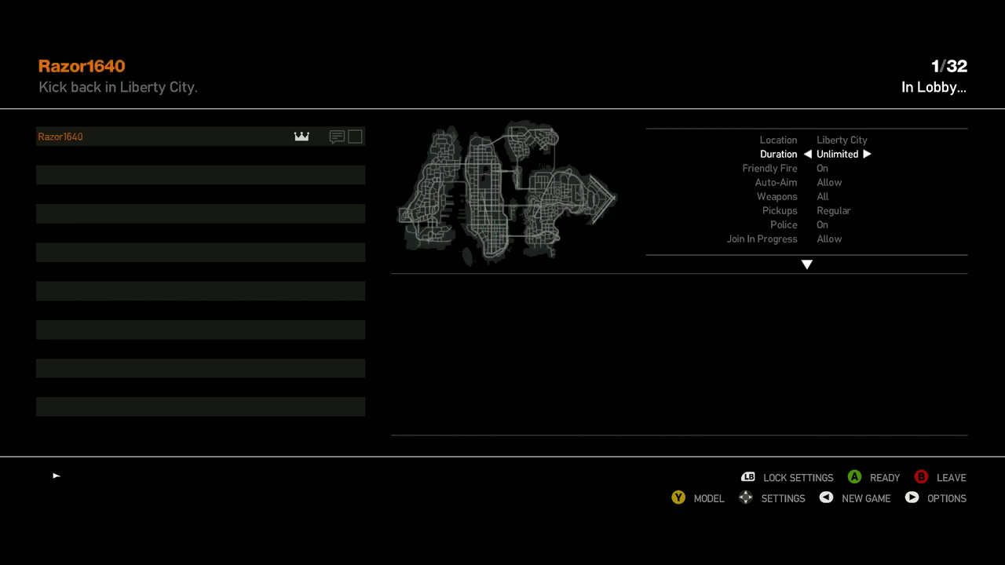
{"action": "key", "text": "Right"}
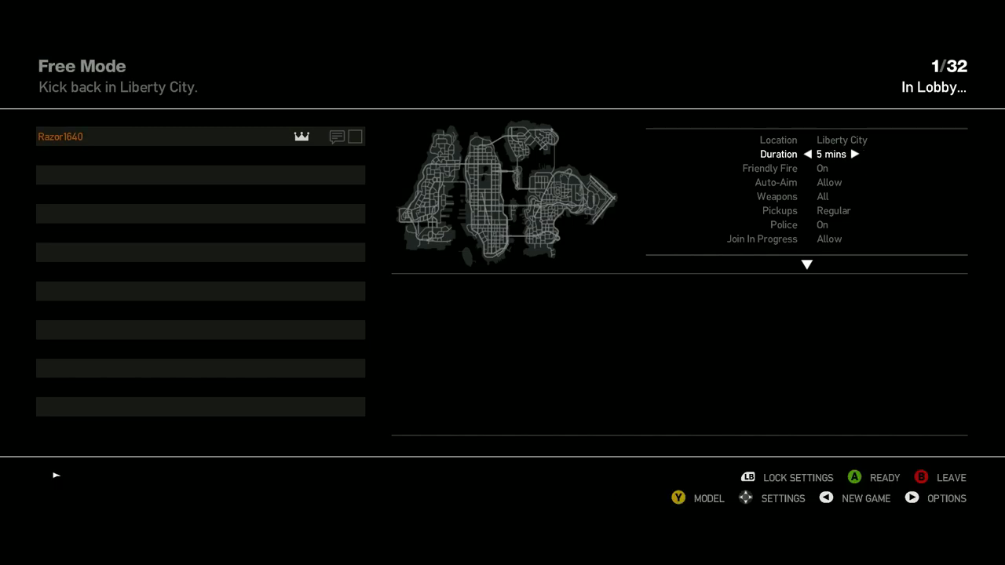
{"action": "key", "text": "Left"}
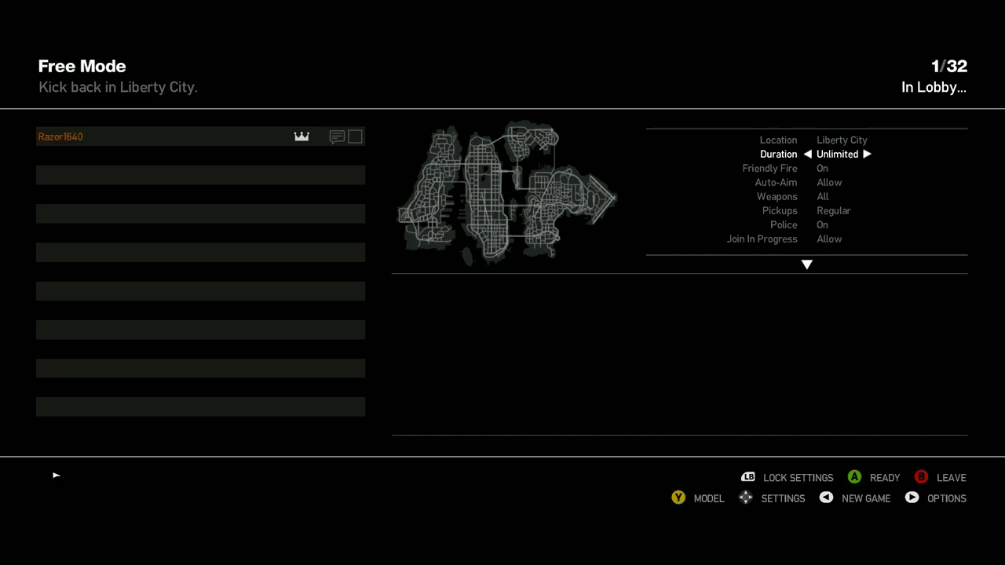
Review the lobby's Friendly Fire, Auto-Aim, Weapons and Pickups settings.
{"action": "key", "text": "Down"}
{"action": "key", "text": "Down"}
{"action": "key", "text": "Down"}
{"action": "key", "text": "Down"}
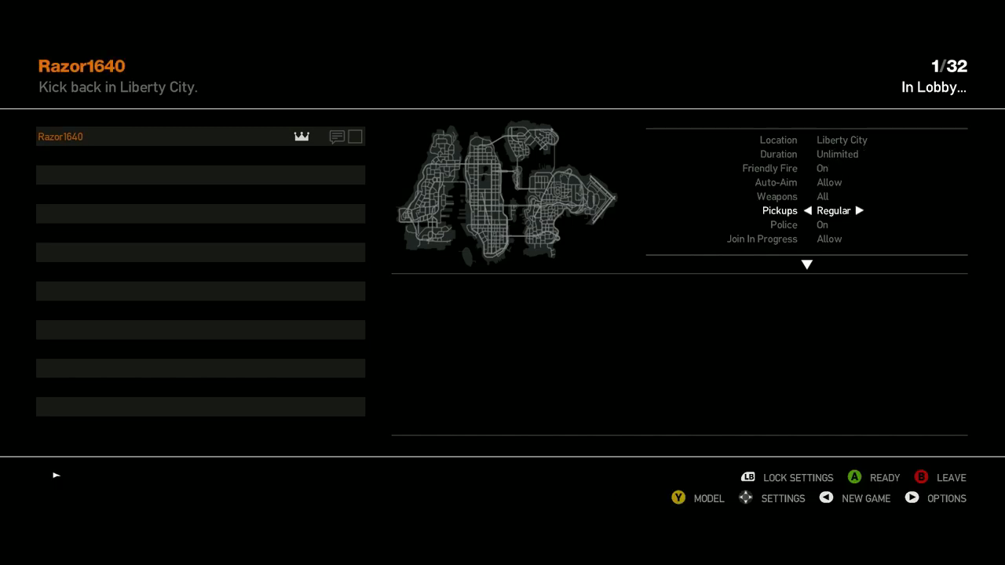
{"action": "key", "text": "Up"}
{"action": "key", "text": "Up"}
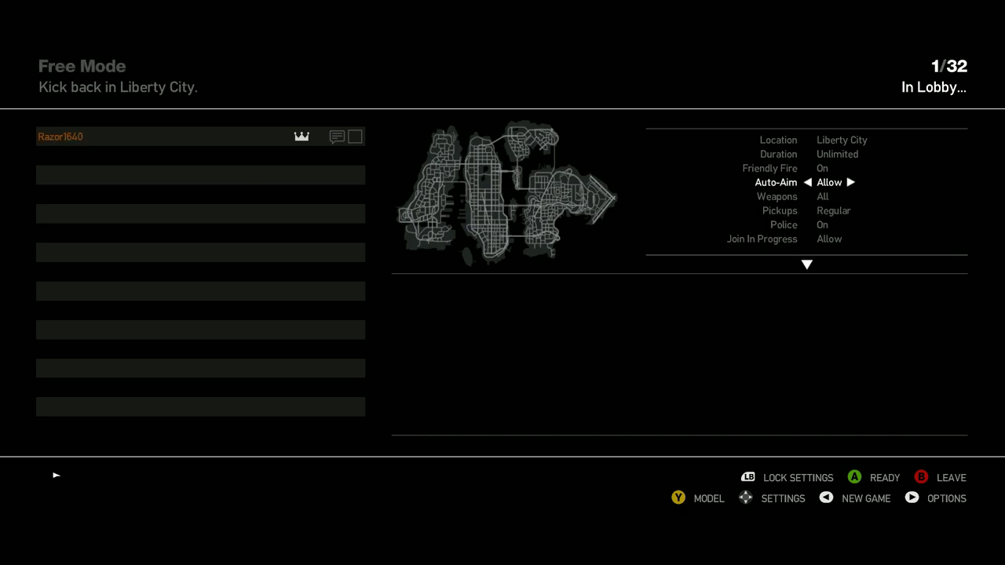
{"action": "key", "text": "Up"}
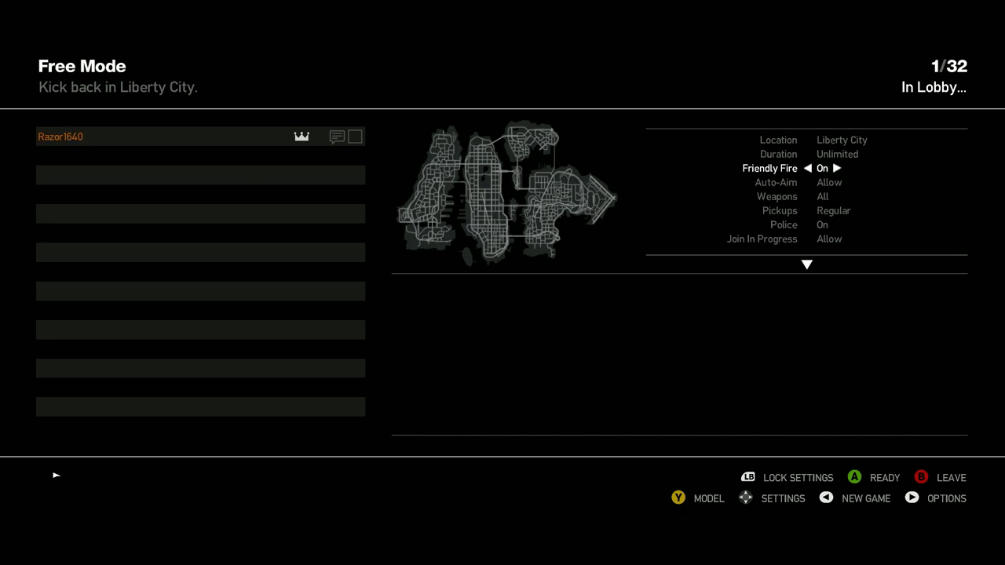
Try Friendly Fire Off and Weapons limited to Rocket Launchers, and restore Friendly Fire to On and Weapons to All.
{"action": "key", "text": "Right"}
{"action": "key", "text": "Down"}
{"action": "key", "text": "Down"}
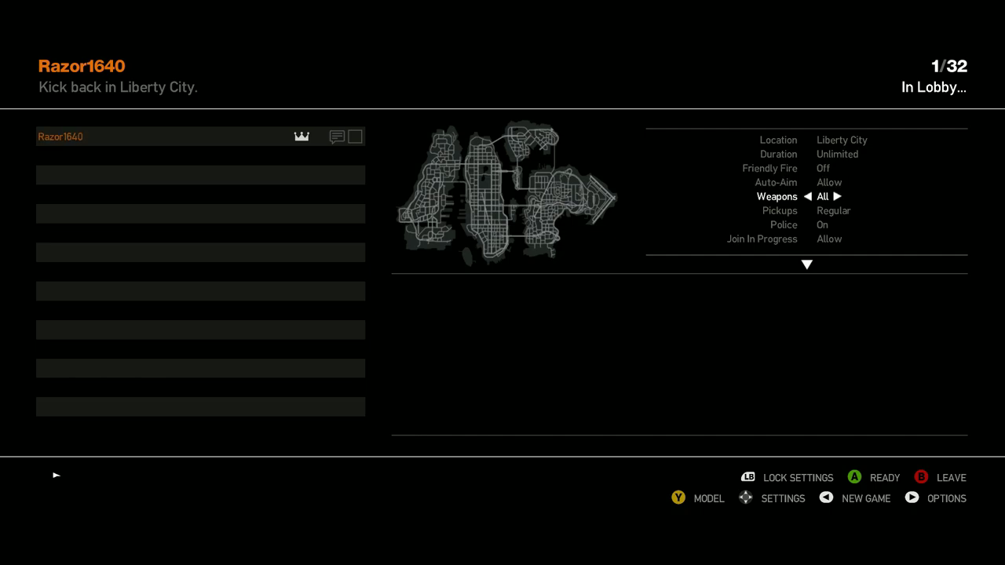
{"action": "key", "text": "Down"}
{"action": "key", "text": "Up"}
{"action": "key", "text": "Right"}
{"action": "key", "text": "Right"}
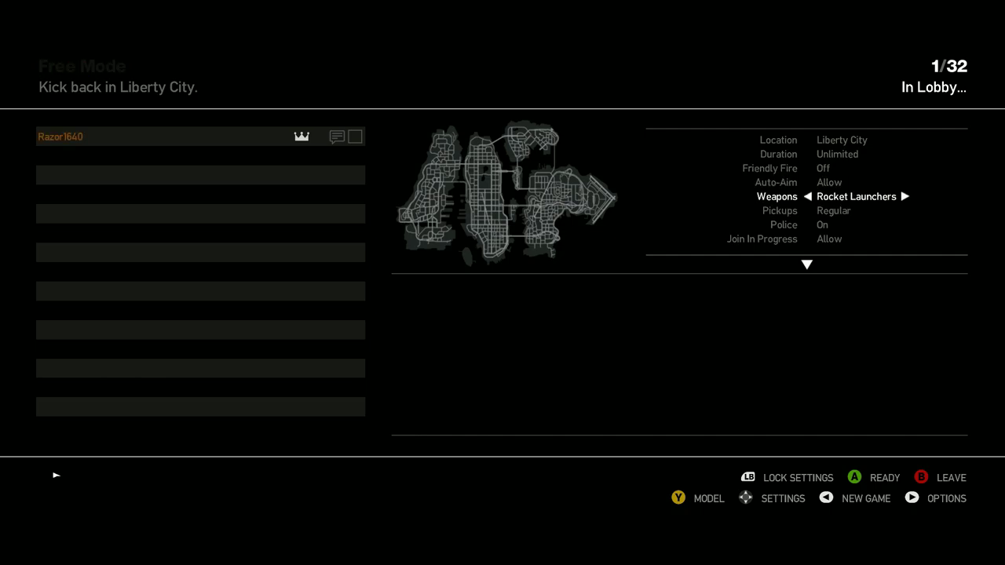
{"action": "key", "text": "Up"}
{"action": "key", "text": "Up"}
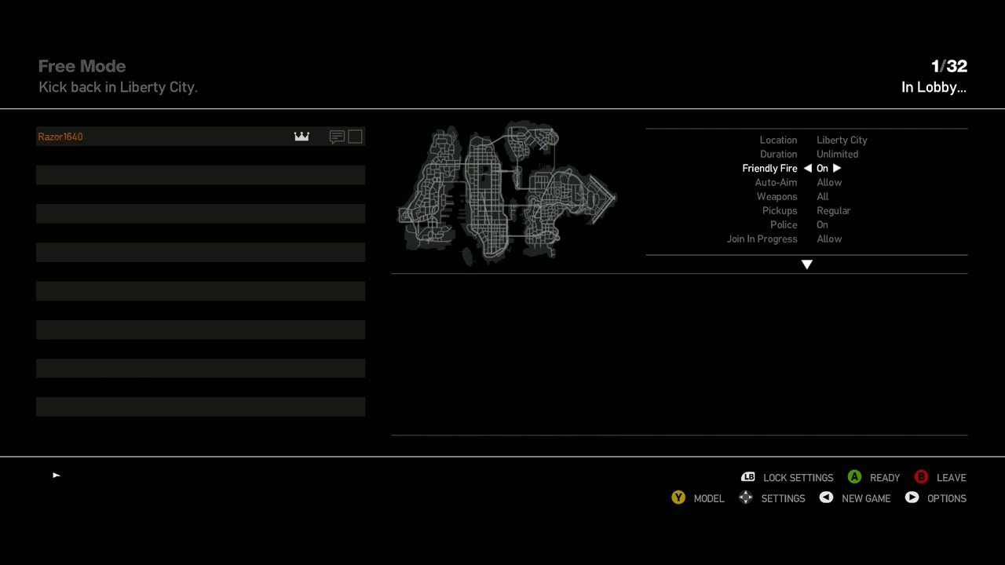
Set the Free Mode lobby's Traffic level to High.
{"action": "key", "text": "Down"}
{"action": "key", "text": "Down"}
{"action": "key", "text": "Down"}
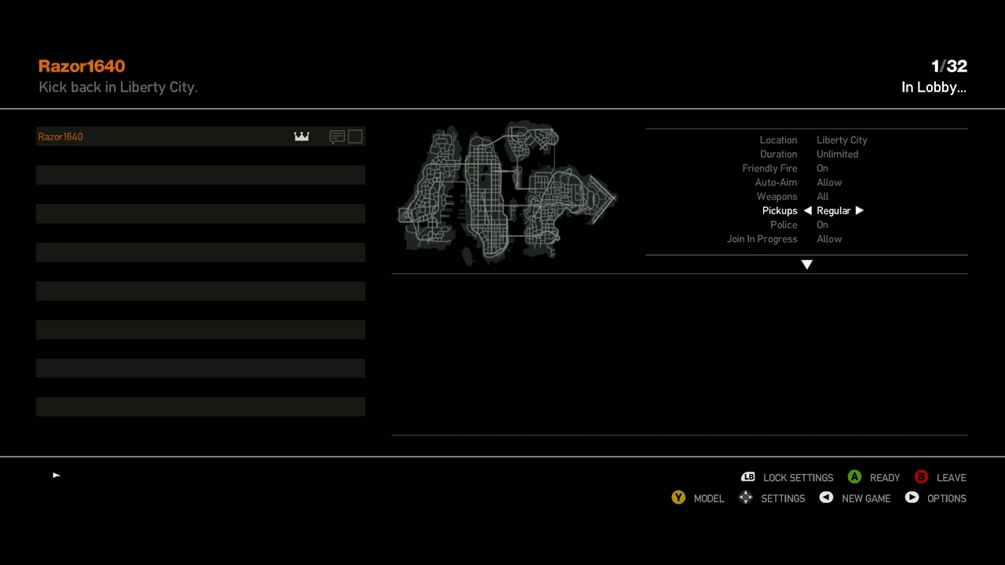
{"action": "key", "text": "Down"}
{"action": "key", "text": "Down"}
{"action": "key", "text": "Down"}
{"action": "key", "text": "Down"}
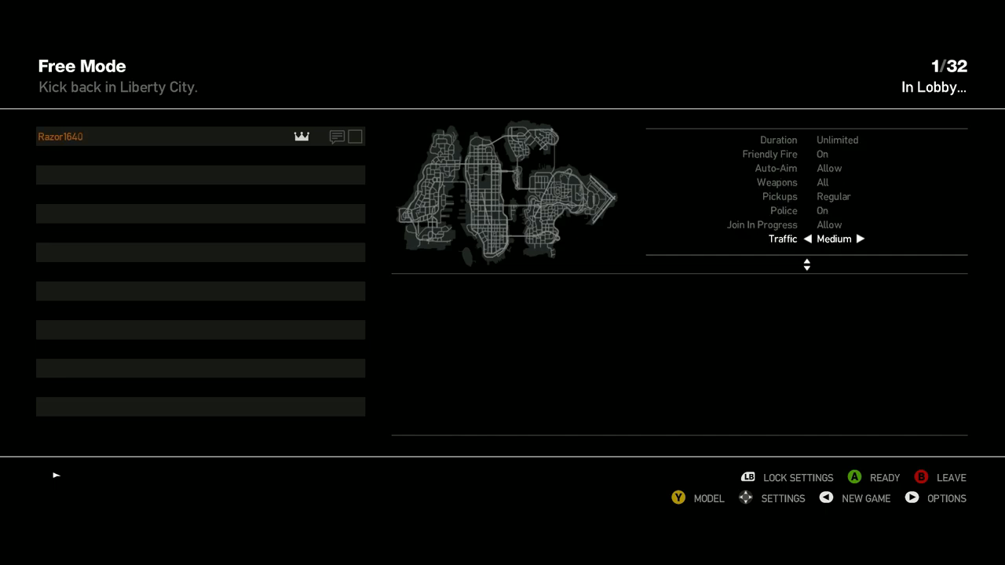
{"action": "key", "text": "Up"}
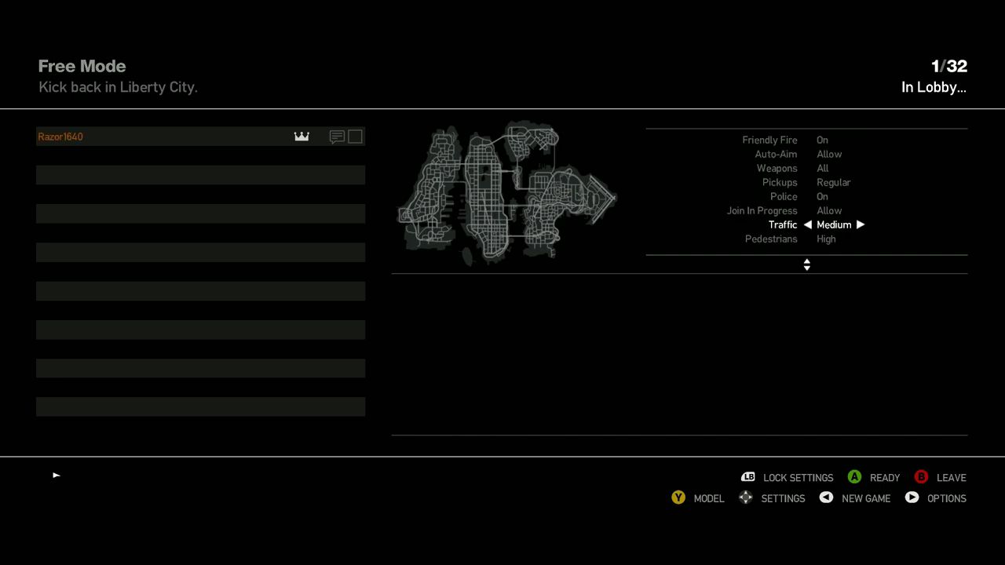
{"action": "key", "text": "Left"}
{"action": "key", "text": "Right"}
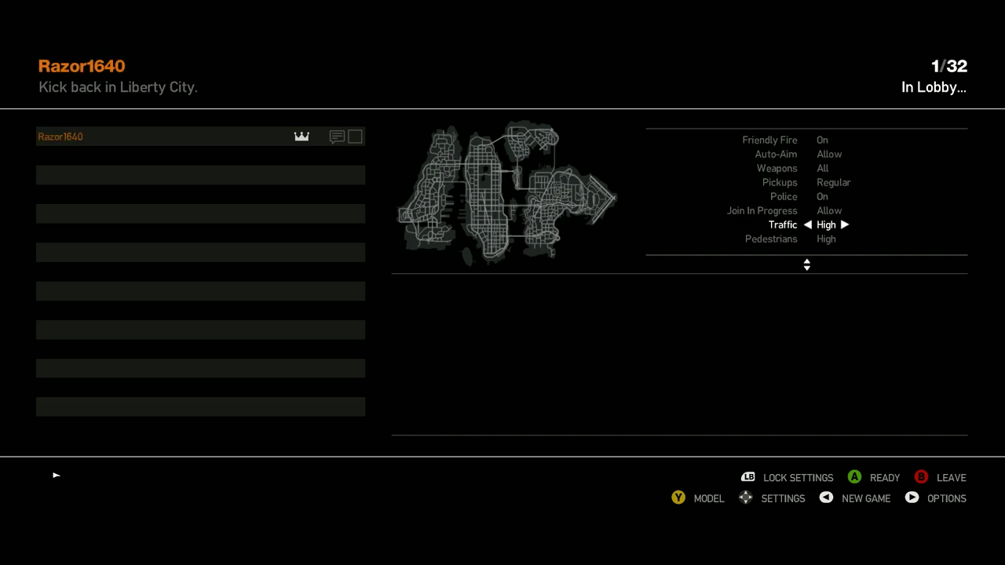
Review the remaining lobby settings from Pedestrians and Blips through Respawn Time, Time of Day and Weather to Kick Player.
{"action": "key", "text": "Down"}
{"action": "key", "text": "Down"}
{"action": "key", "text": "Down"}
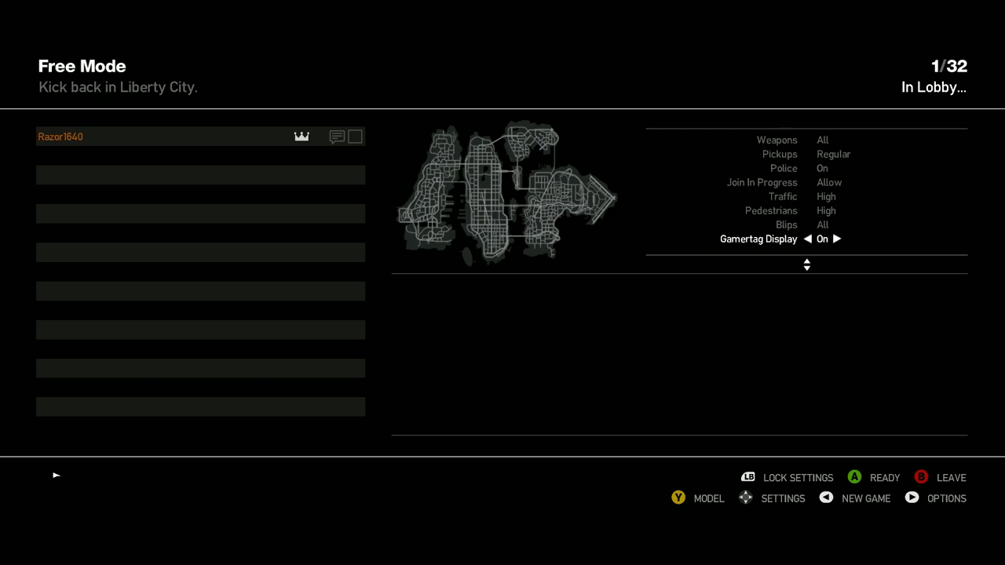
{"action": "key", "text": "Down"}
{"action": "key", "text": "Down"}
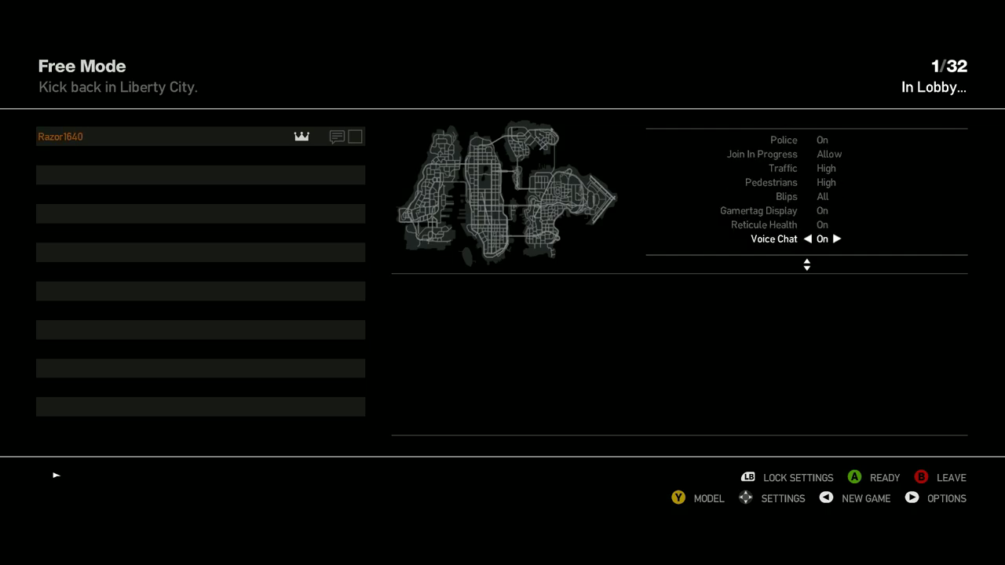
{"action": "key", "text": "Down"}
{"action": "key", "text": "Down"}
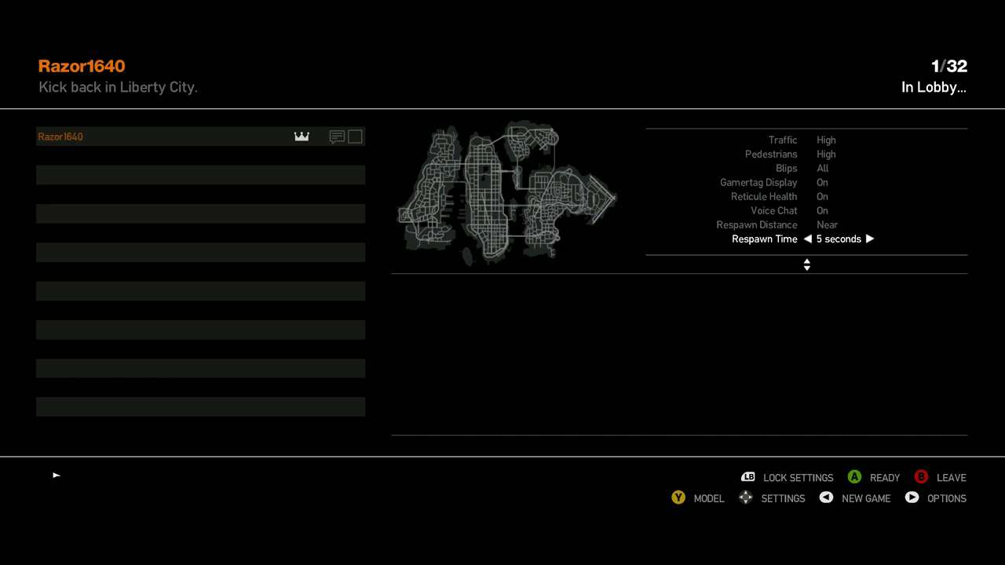
{"action": "key", "text": "Up"}
{"action": "key", "text": "Down"}
{"action": "key", "text": "Down"}
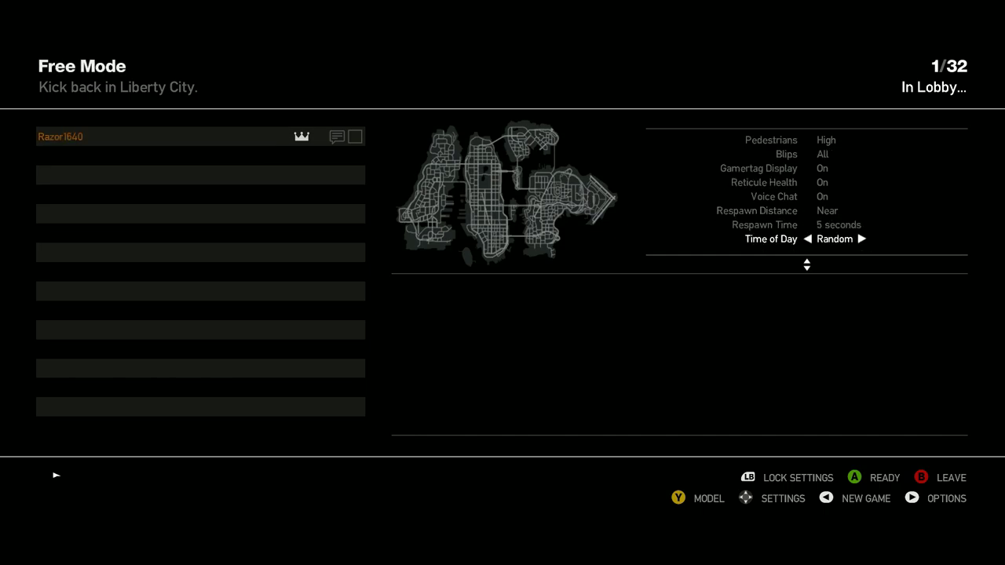
{"action": "key", "text": "Down"}
{"action": "key", "text": "Down"}
{"action": "key", "text": "Down"}
{"action": "key", "text": "Down"}
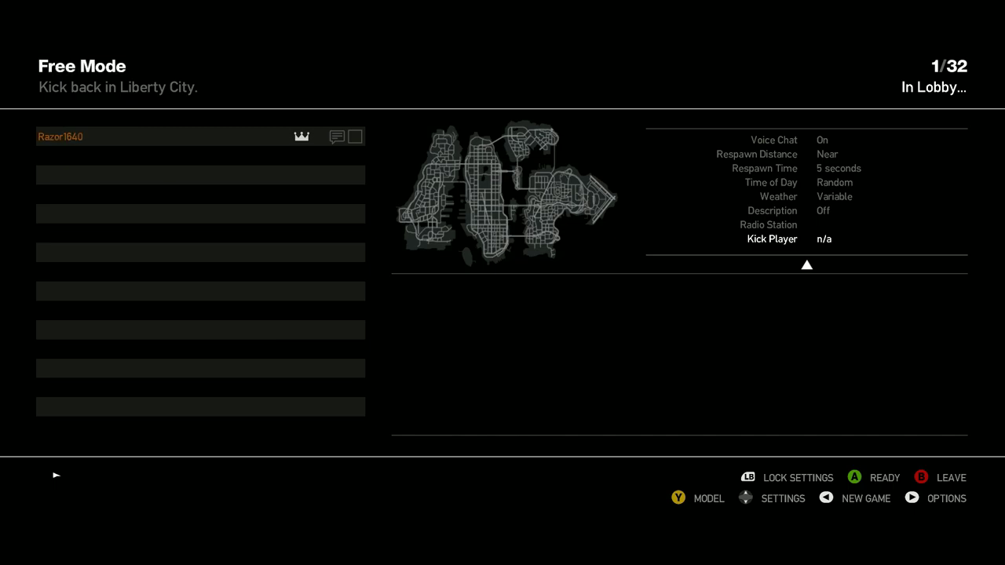
Open the player model selection from the Free Mode lobby.
{"action": "key", "text": "y"}
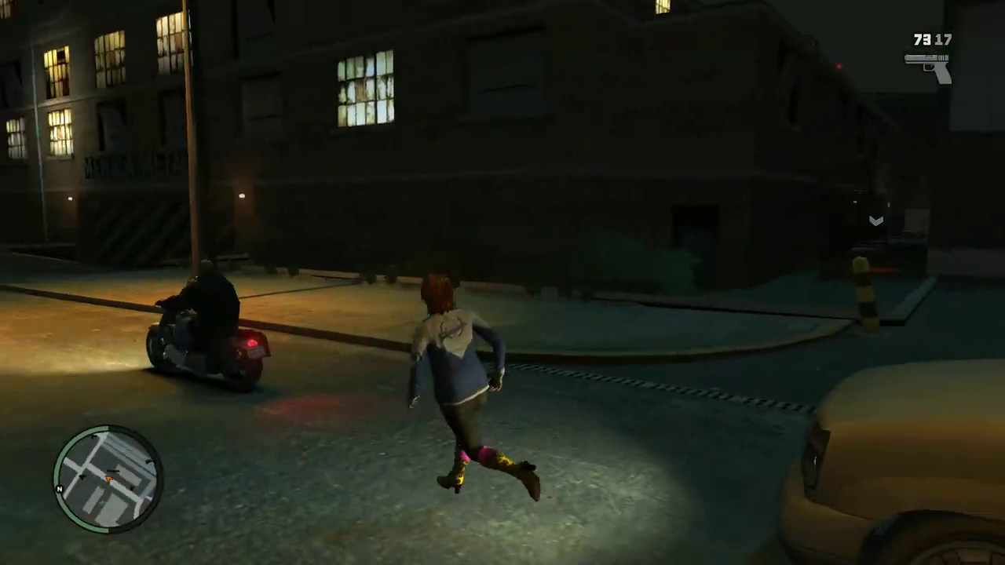
Get into a car, drive it along Guantanamo Ave and turn left at Beaumont Ave past the deli grocery.
{"action": "key", "text": "f"}
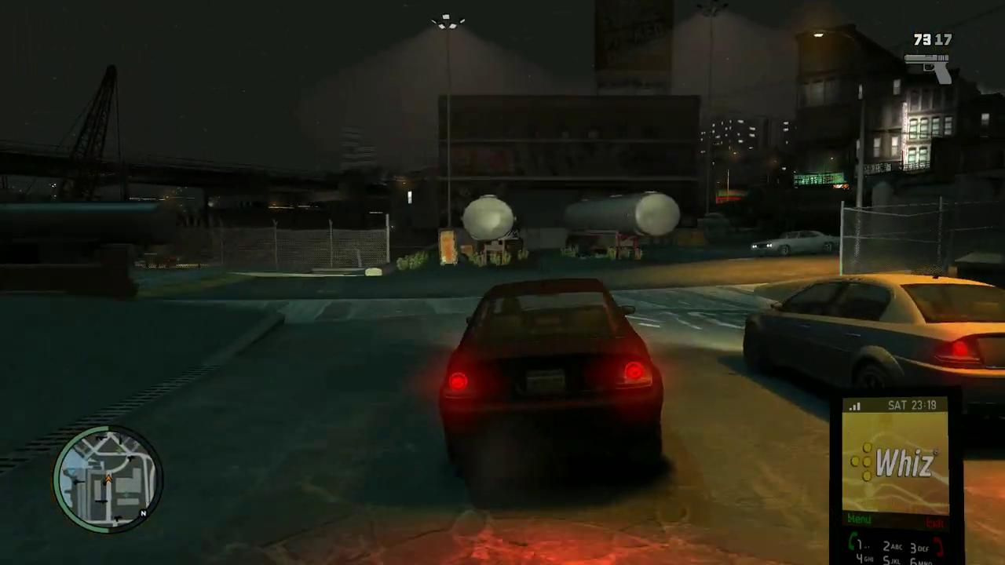
{"action": "key", "text": "w"}
{"action": "key", "text": "d"}
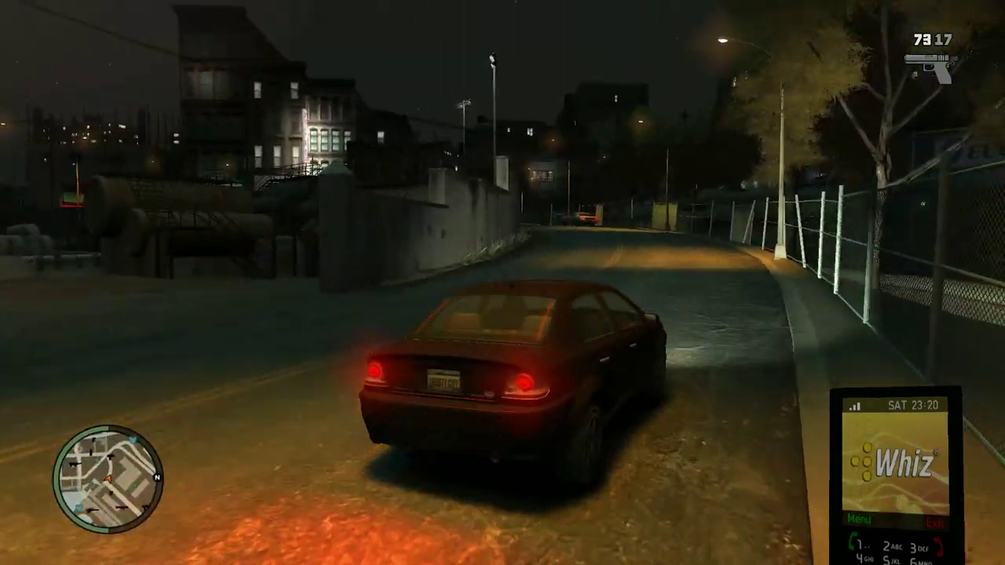
{"action": "key", "text": "w"}
{"action": "key", "text": "w"}
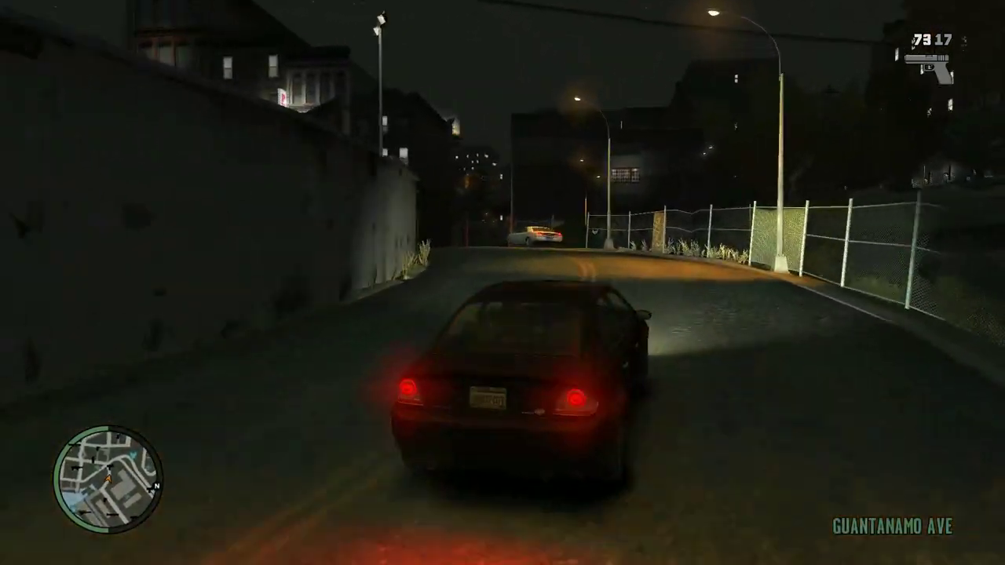
{"action": "key", "text": "w"}
{"action": "key", "text": "a"}
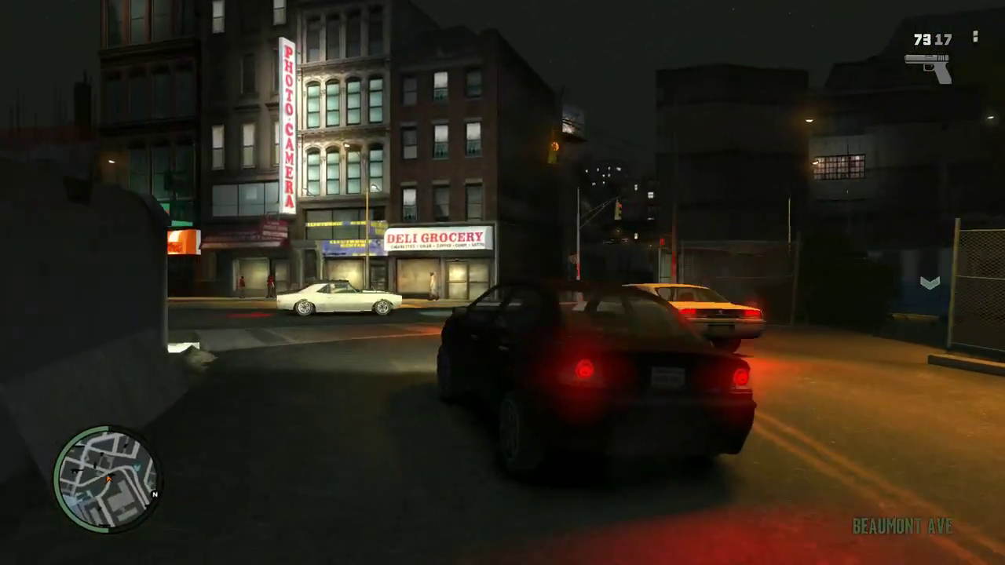
{"action": "key", "text": "w"}
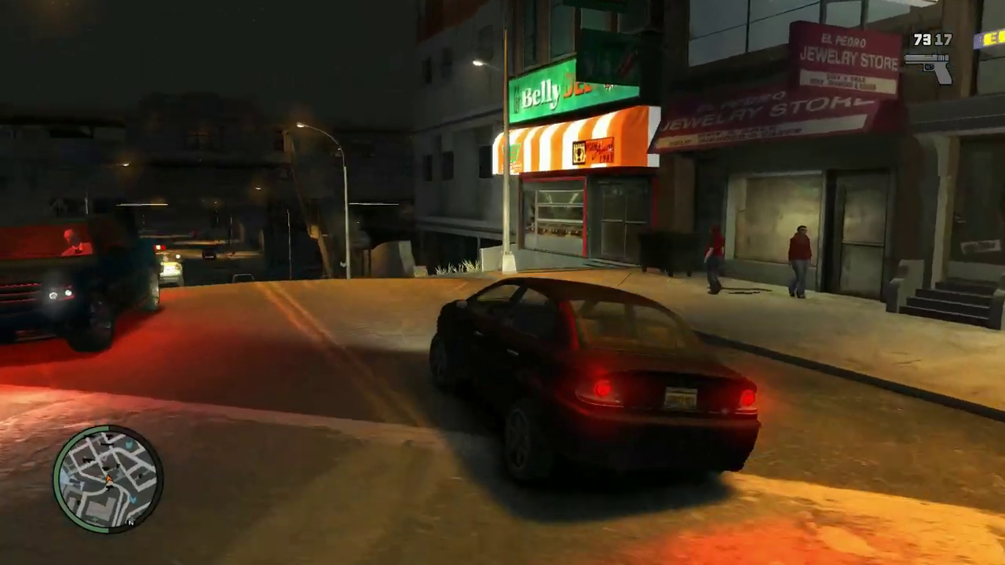
Drive down the road under the elevated tracks and onto Windmill St in Chase Point.
{"action": "key", "text": "w"}
{"action": "key", "text": "d"}
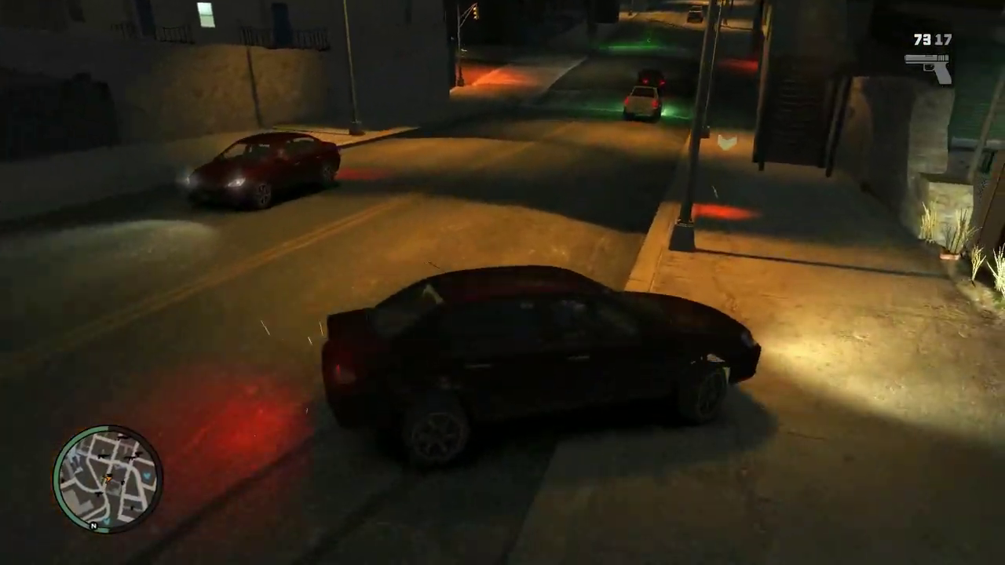
{"action": "key", "text": "w"}
{"action": "key", "text": "a"}
{"action": "key", "text": "w"}
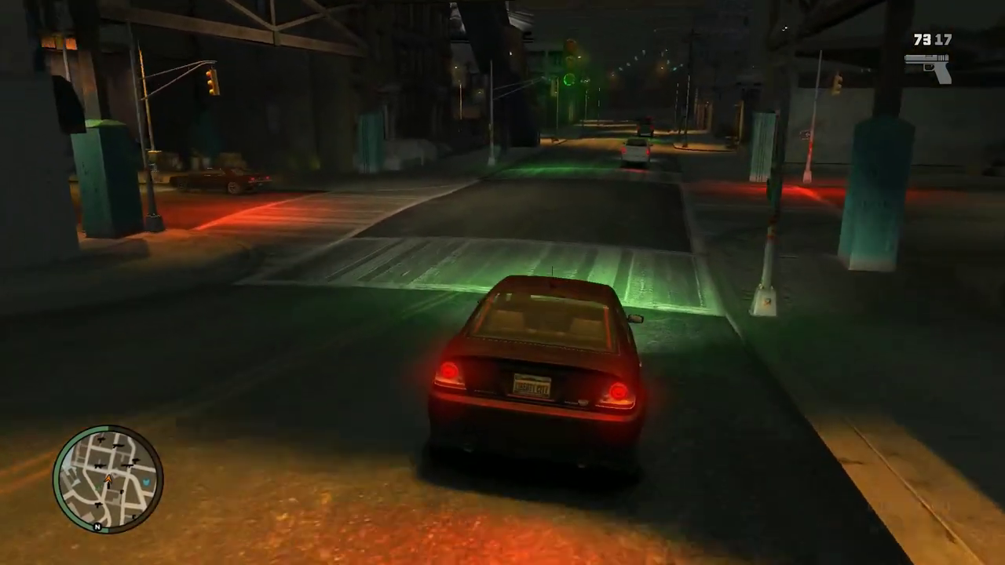
{"action": "key", "text": "w"}
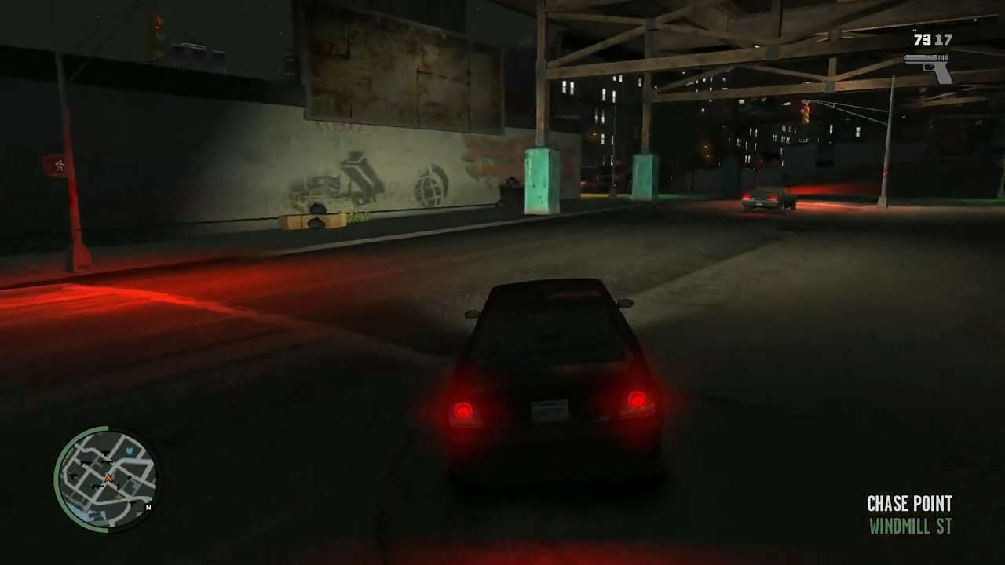
{"action": "key", "text": "w"}
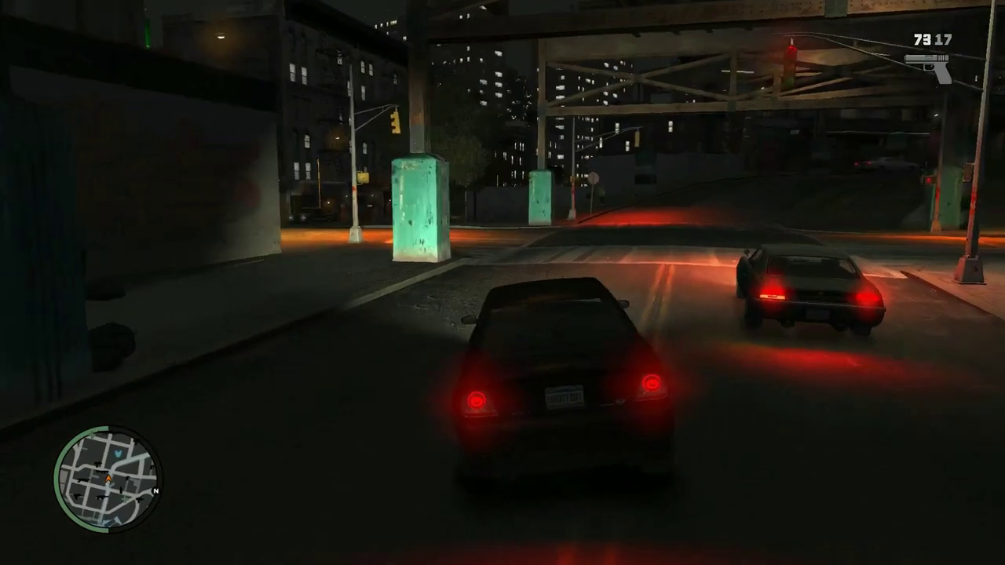
Turn left at Rykers Ave and drive through South Bohan to the Rocket St intersection.
{"action": "key", "text": "w"}
{"action": "key", "text": "a"}
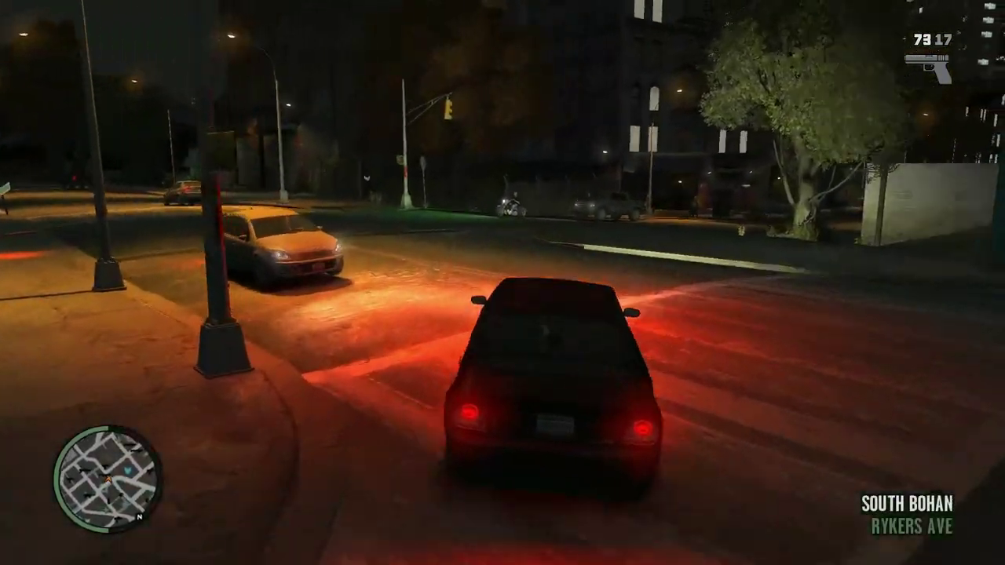
{"action": "key", "text": "w"}
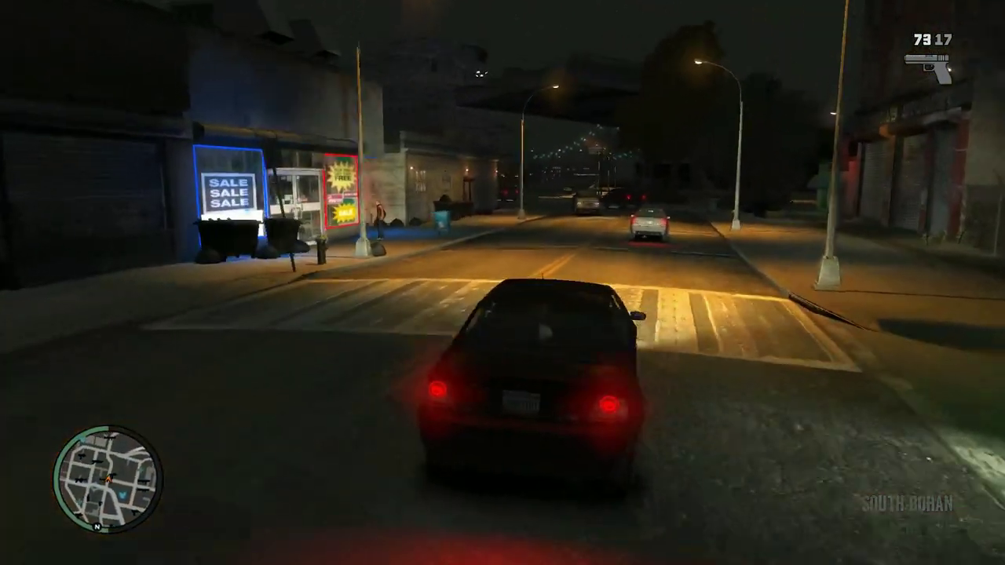
{"action": "key", "text": "d"}
{"action": "key", "text": "w"}
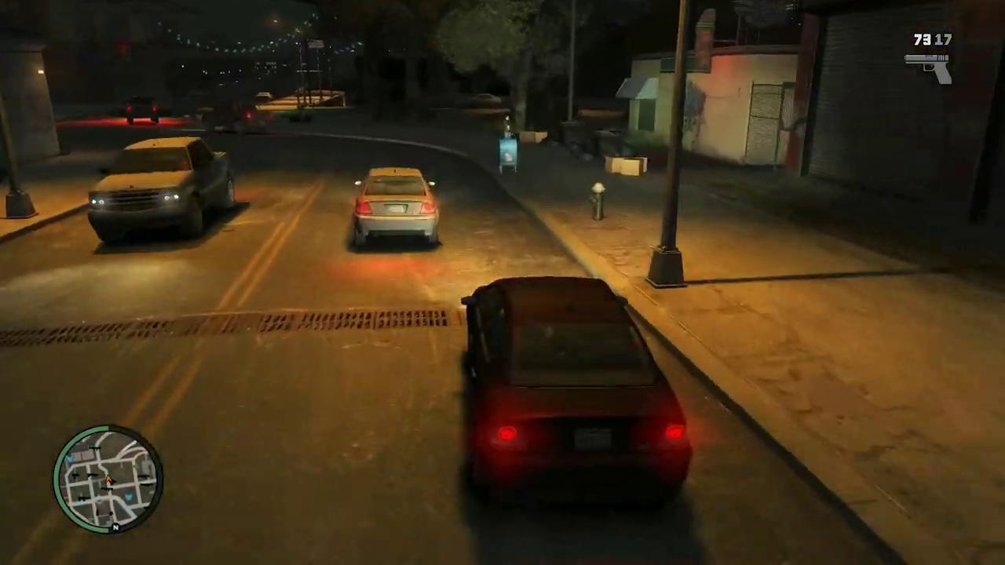
{"action": "key", "text": "a"}
{"action": "key", "text": "w"}
{"action": "key", "text": "a"}
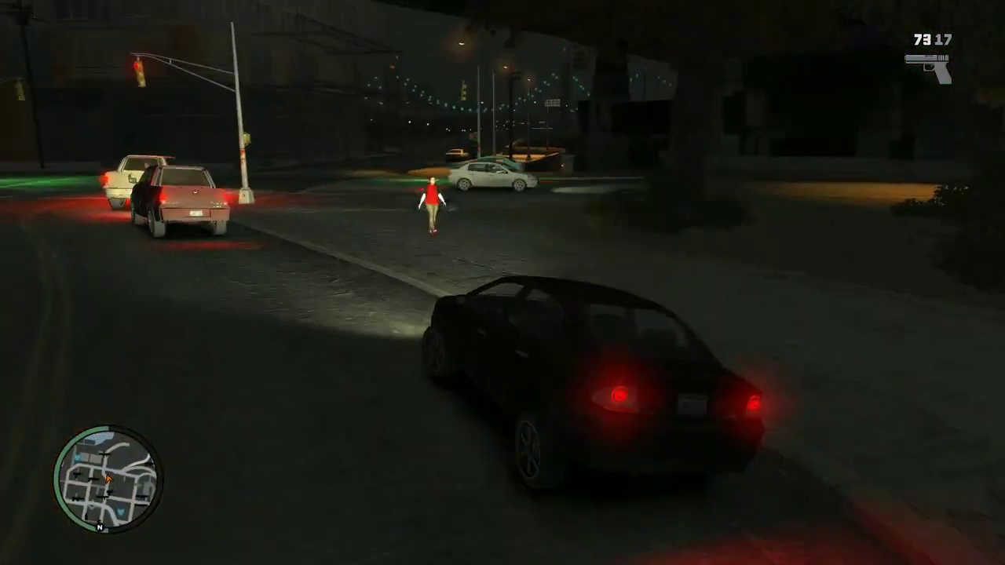
{"action": "key", "text": "w"}
{"action": "key", "text": "a"}
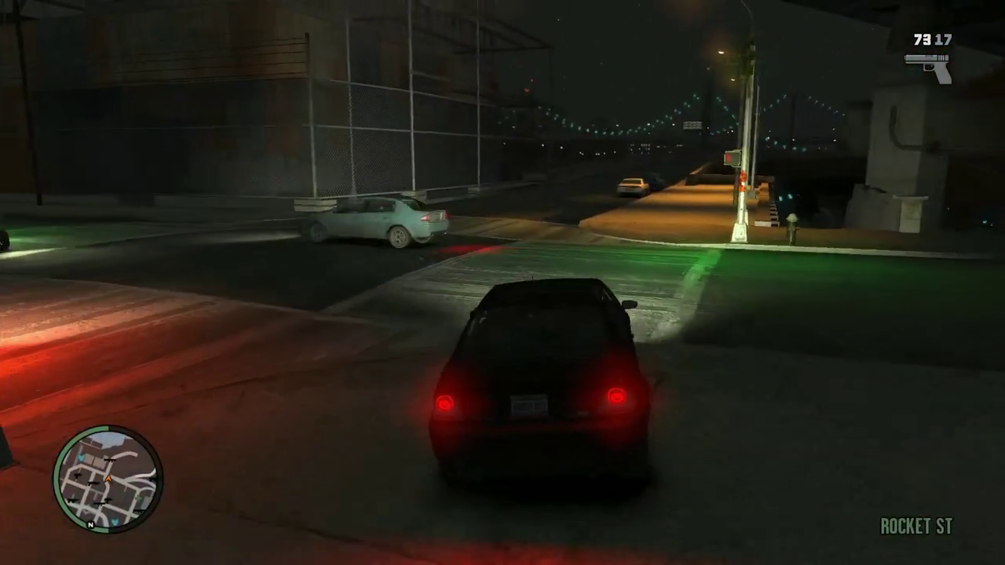
Drive from Rocket St past the parked cars and around the walled waterfront curve to the orange construction barriers.
{"action": "key", "text": "w"}
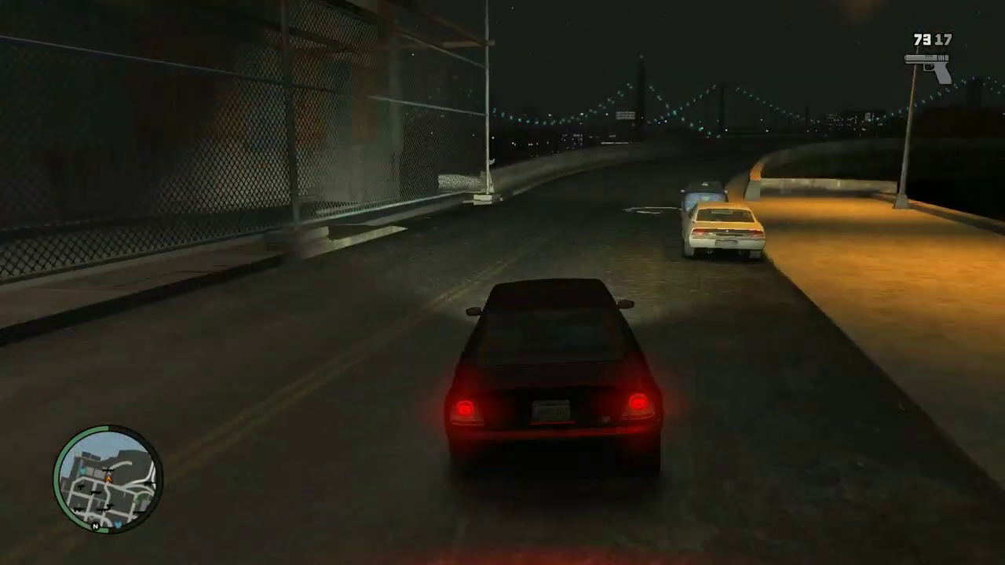
{"action": "key", "text": "d"}
{"action": "key", "text": "w"}
{"action": "key", "text": "a"}
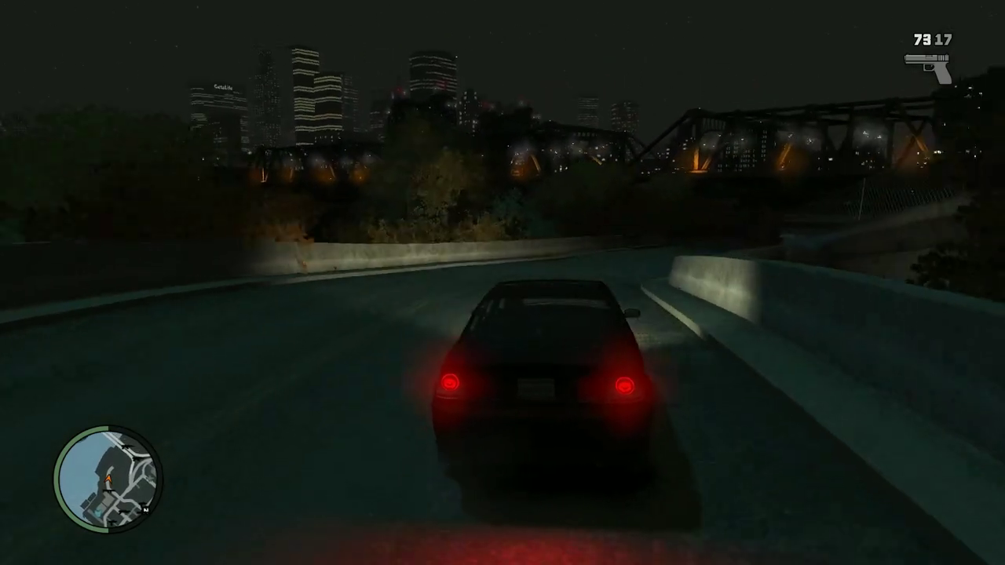
{"action": "key", "text": "w"}
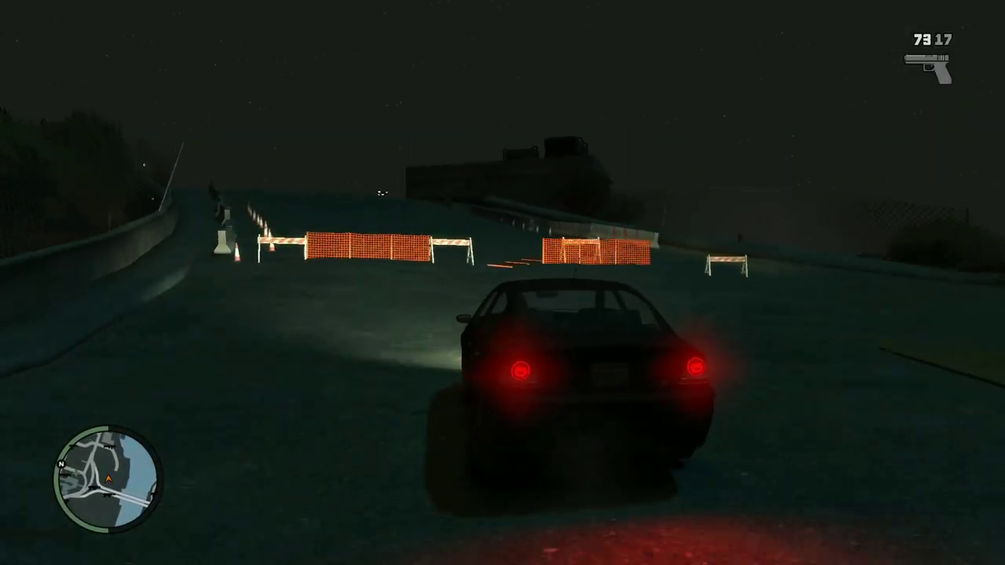
Drive through the construction barriers and along the closed road toward the row of traffic cones.
{"action": "key", "text": "w"}
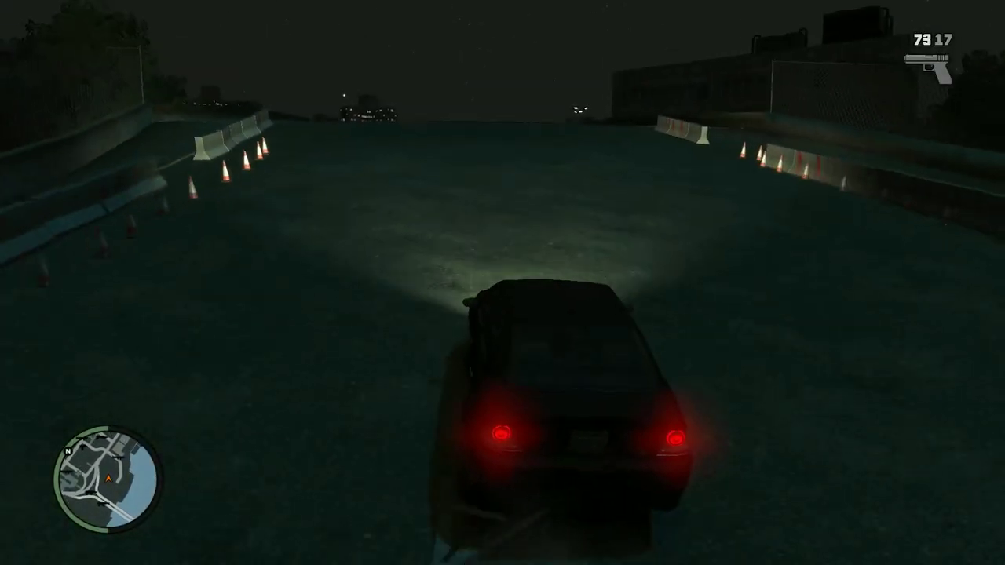
{"action": "key", "text": "w"}
{"action": "key", "text": "a"}
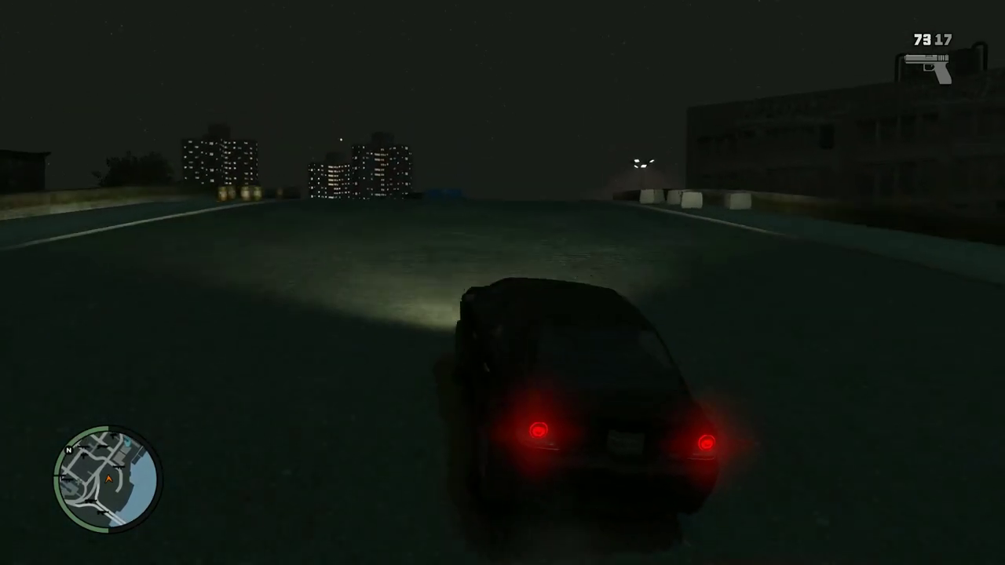
{"action": "key", "text": "w"}
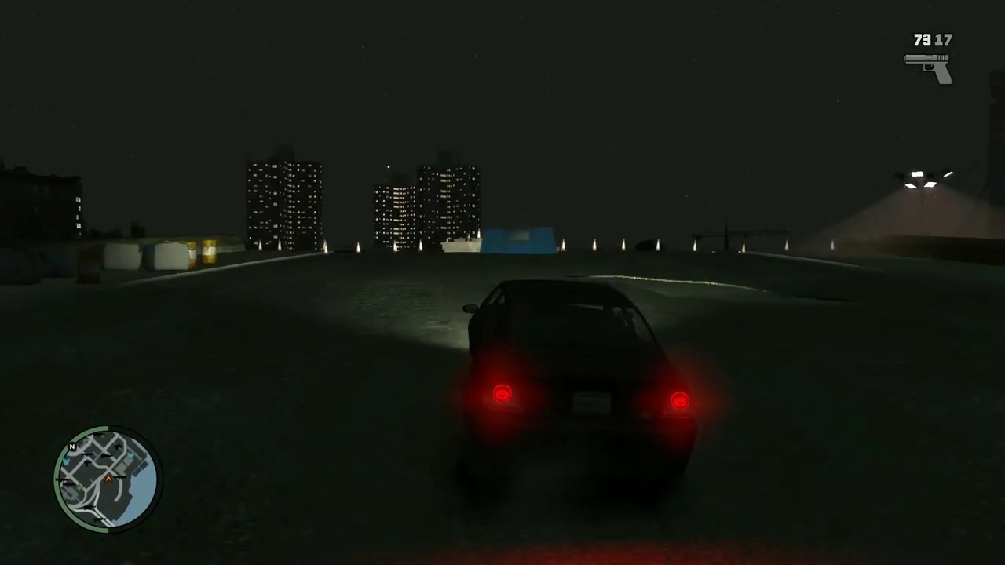
{"action": "key", "text": "w"}
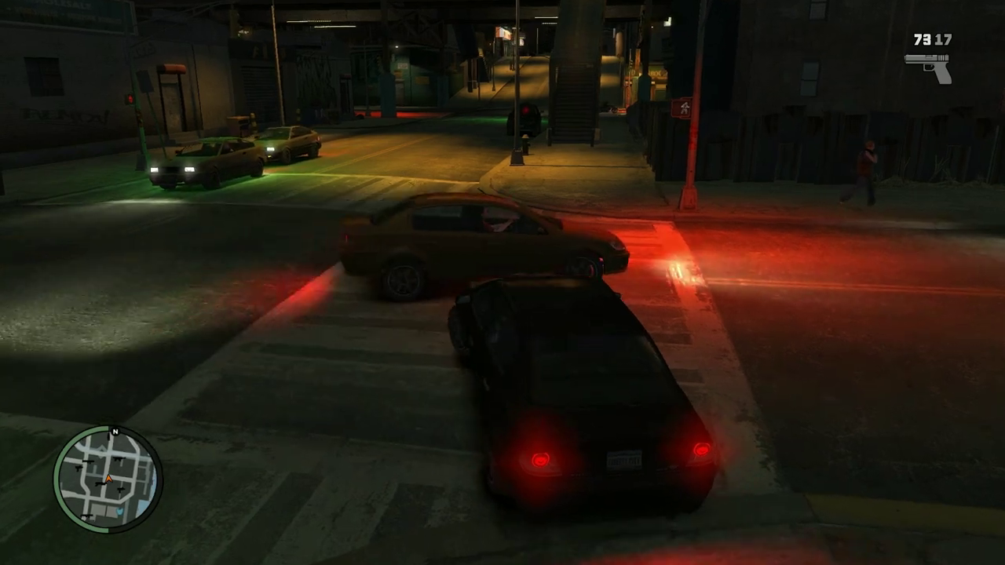
Drive across the intersection past the crossing car and head toward the elevated tracks.
{"action": "key", "text": "w"}
{"action": "key", "text": "w"}
{"action": "key", "text": "a"}
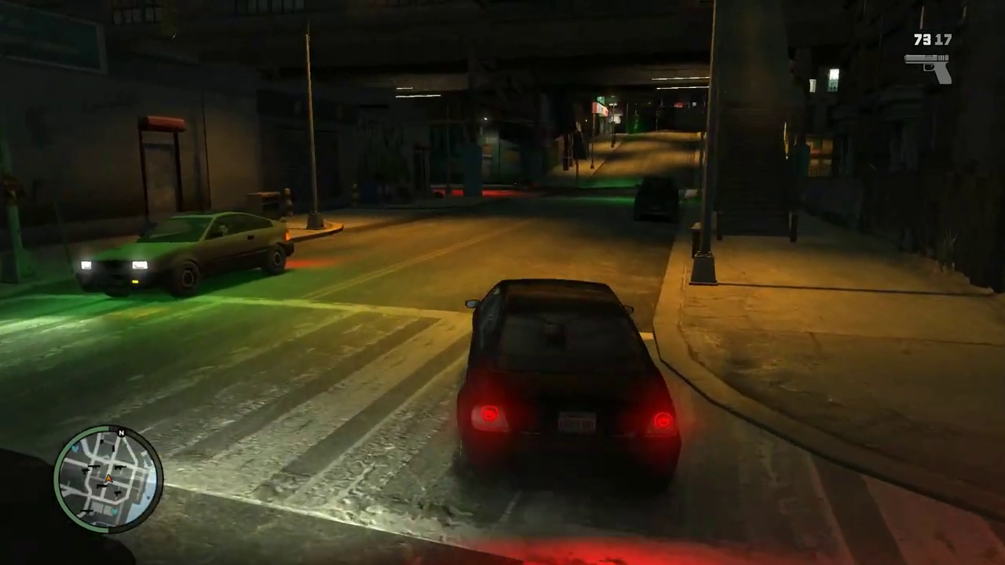
Drive past the parked vehicle to the elevated tracks, turn left at Windmill St, and stop along the curb near Attica Ave.
{"action": "key", "text": "w"}
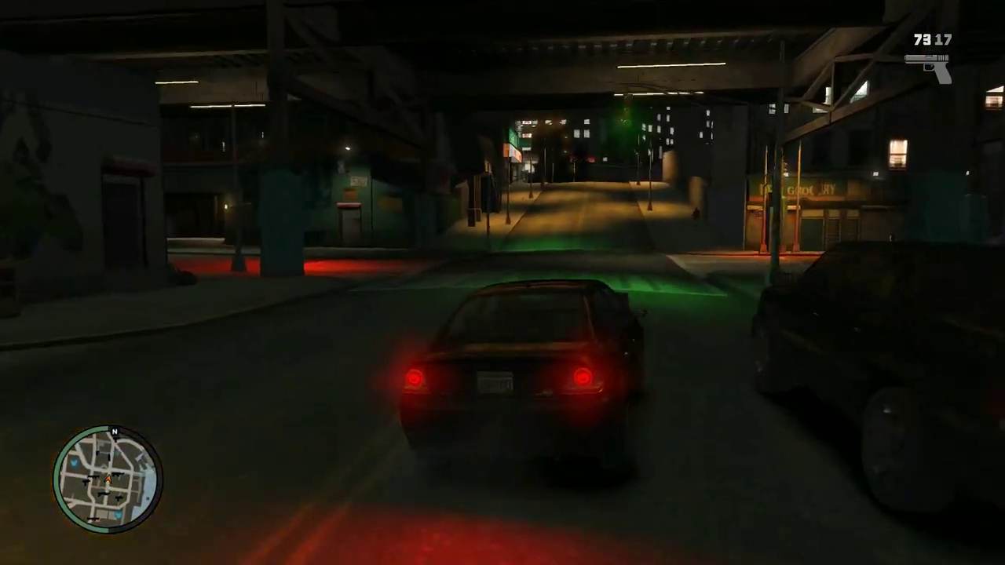
{"action": "key", "text": "a"}
{"action": "key", "text": "w"}
{"action": "key", "text": "a"}
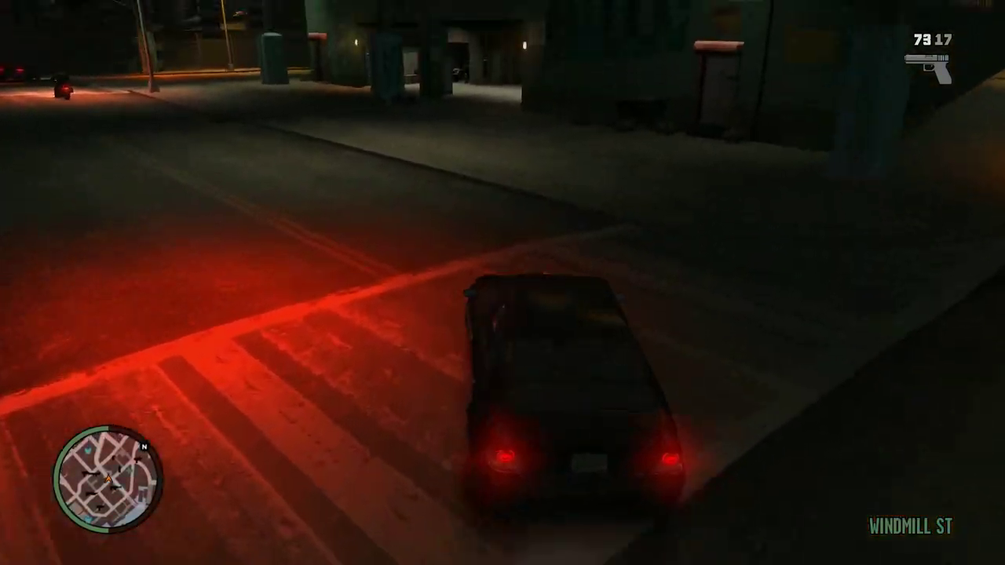
{"action": "key", "text": "w"}
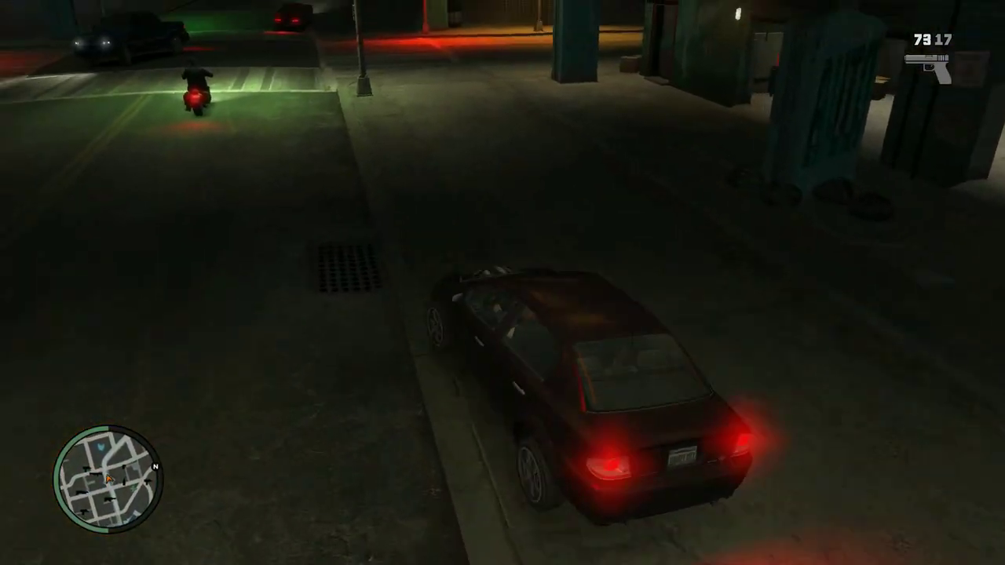
{"action": "key", "text": "d"}
{"action": "key", "text": "s"}
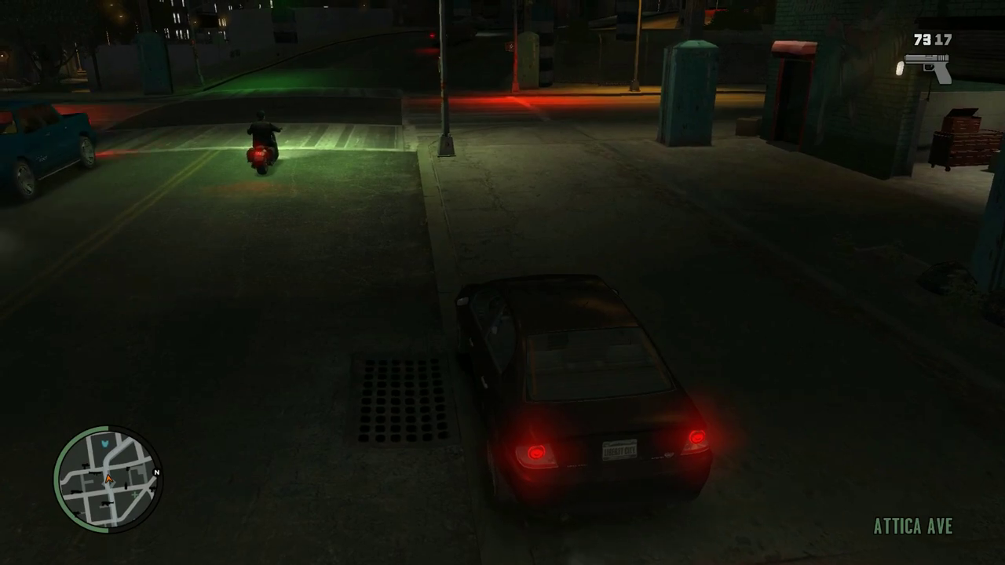
Pause the match and open the Game options, and end the Grand Theft Auto IV process in Task Manager.
{"action": "key", "text": "Escape"}
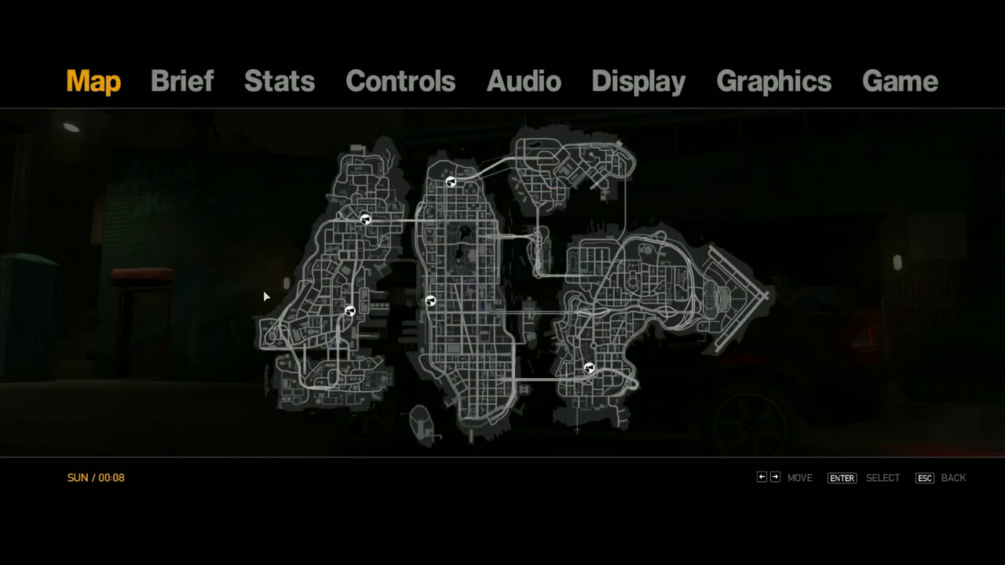
{"action": "left_click", "coordinate": [902, 82]}
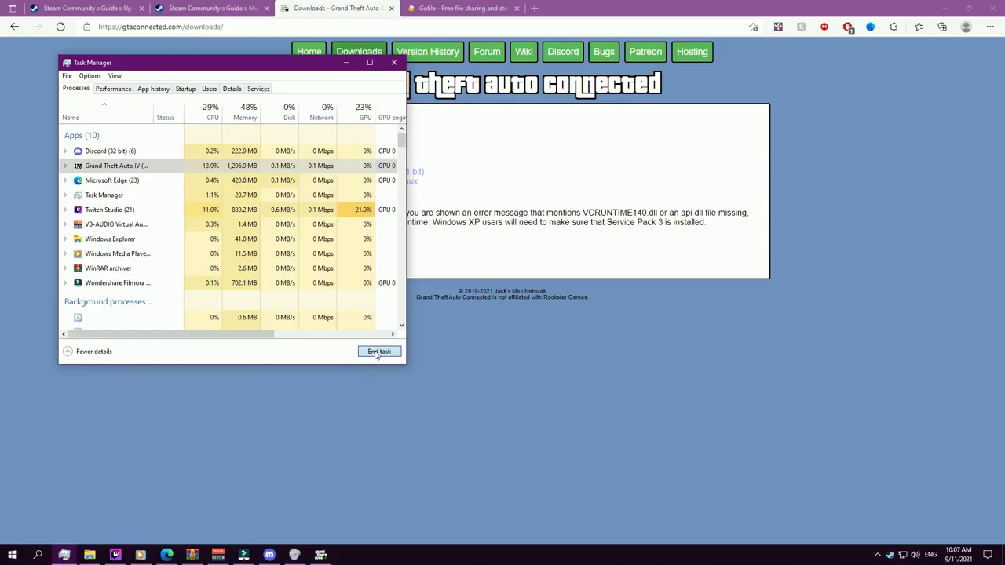
{"action": "left_click", "coordinate": [379, 351]}
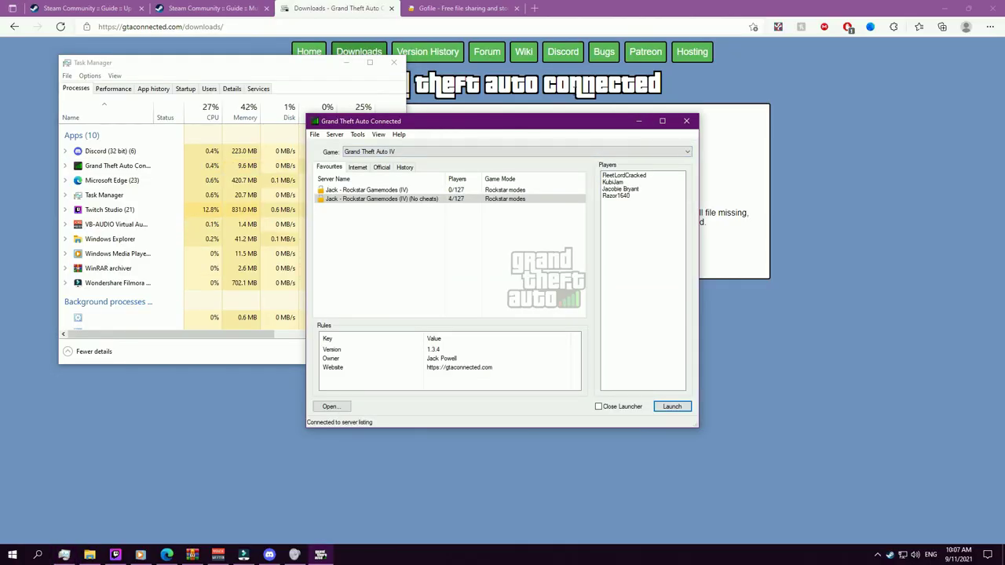